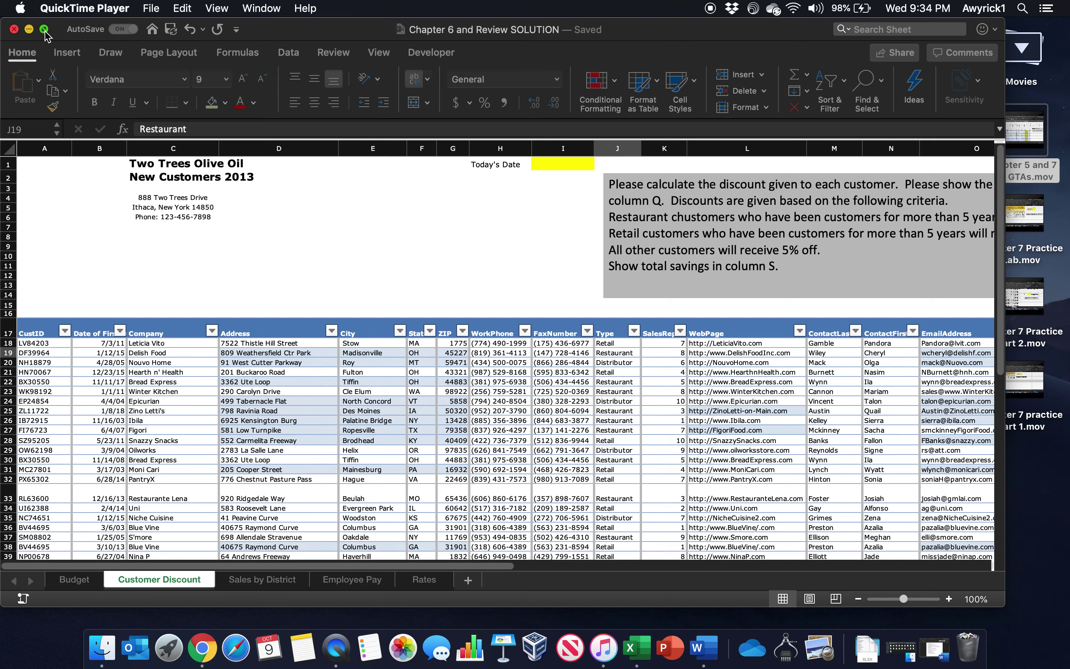
Maximize the Chapter 6 workbook and show the Data tab's What-If Analysis options.
left_click(45, 30)
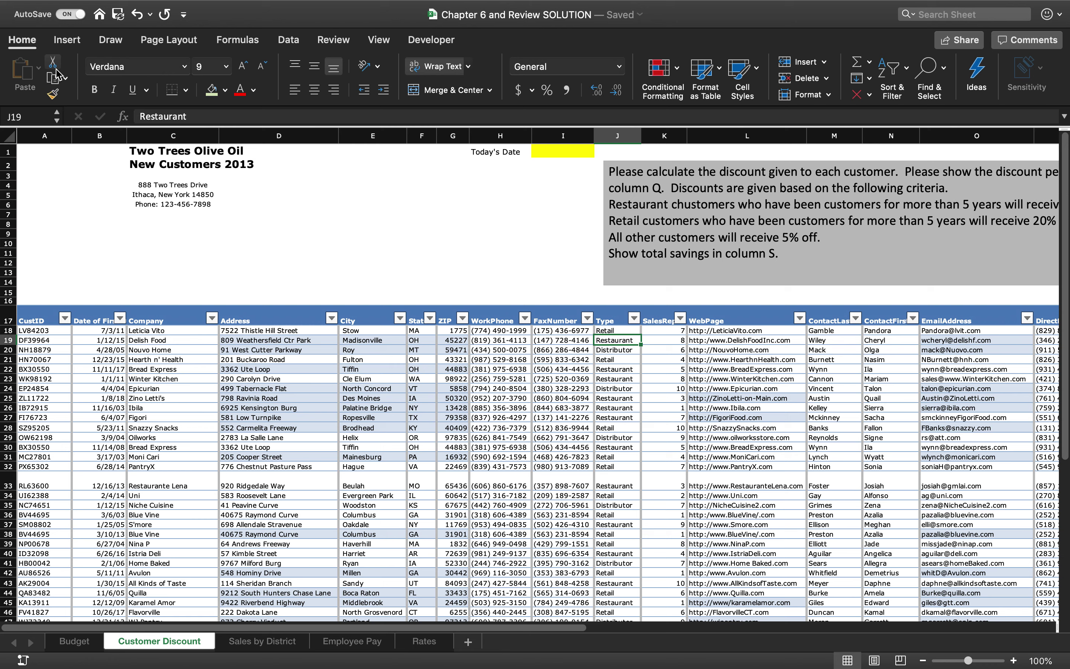
left_click(288, 44)
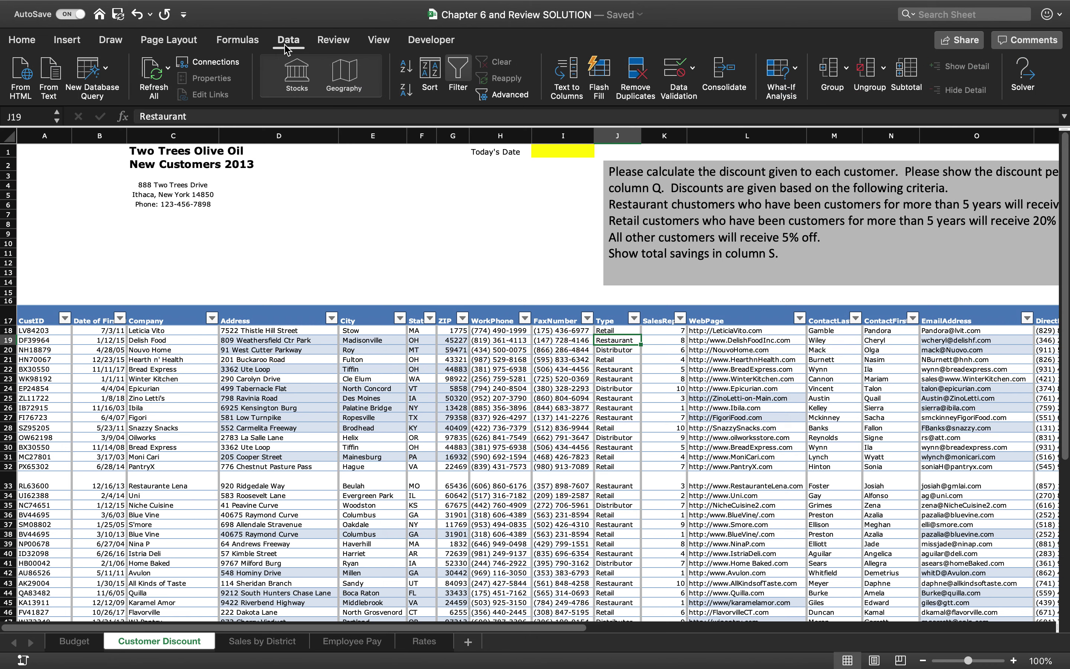
left_click(796, 68)
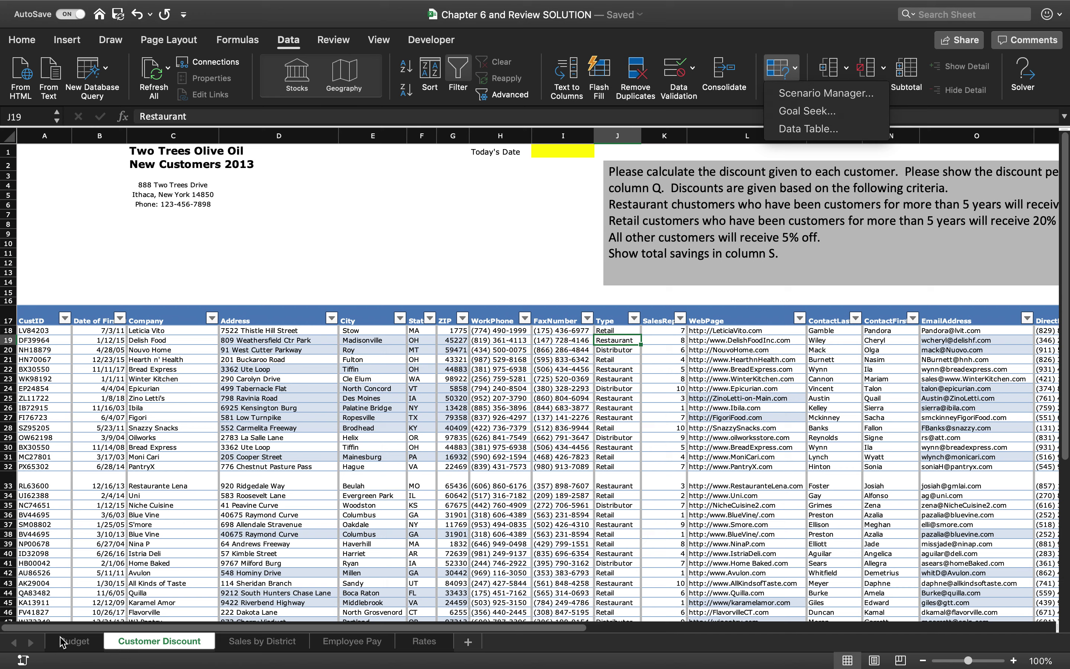
Dismiss the What-If menu, switch to the Budget sheet, and select cell F25.
left_click(79, 645)
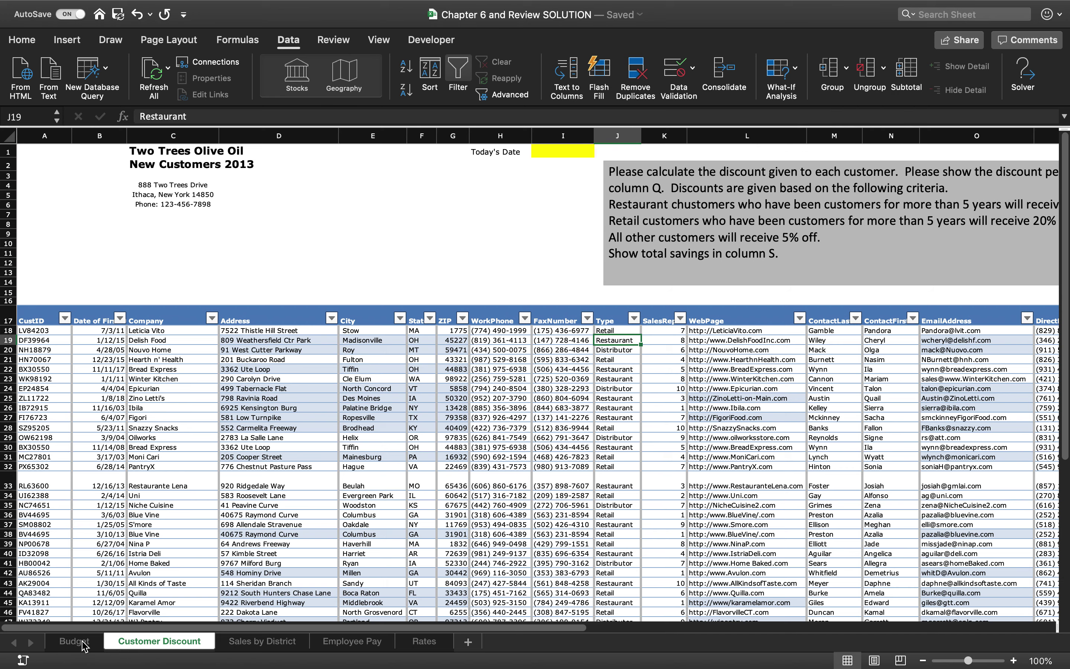
left_click(83, 644)
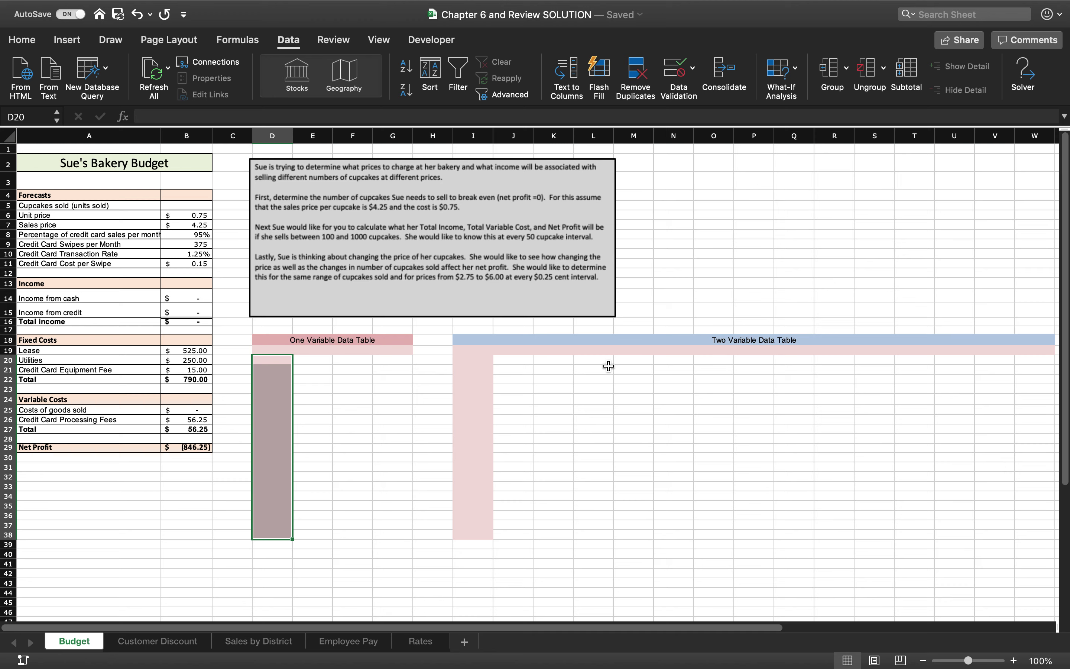
left_click(370, 413)
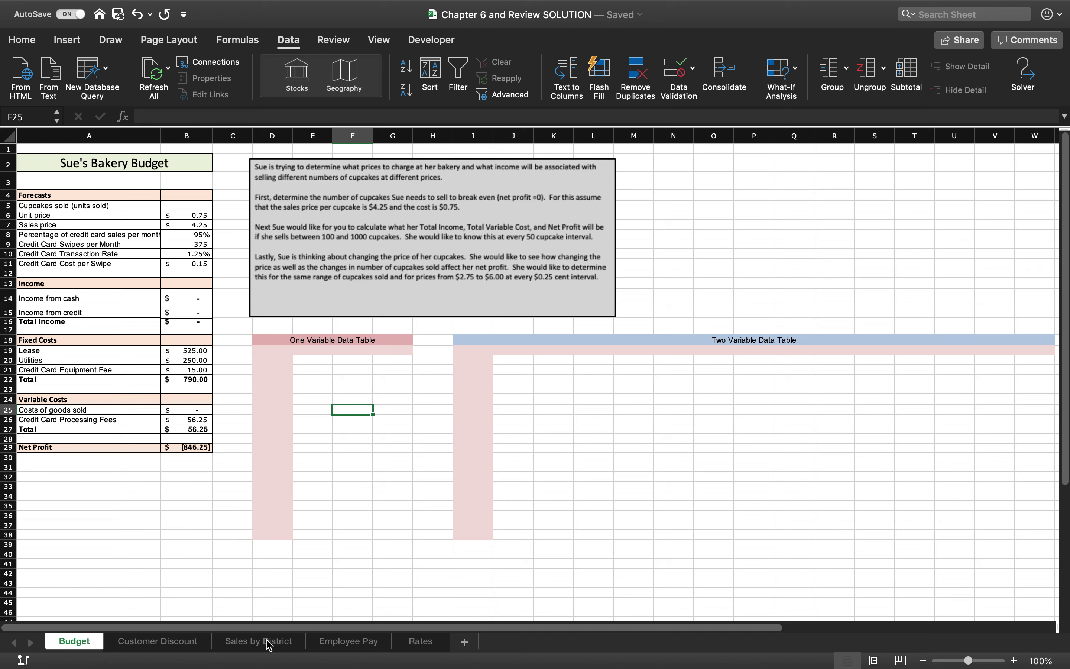
Return to the Customer Discount sheet and scroll right to the empty Discount Given column.
left_click(182, 645)
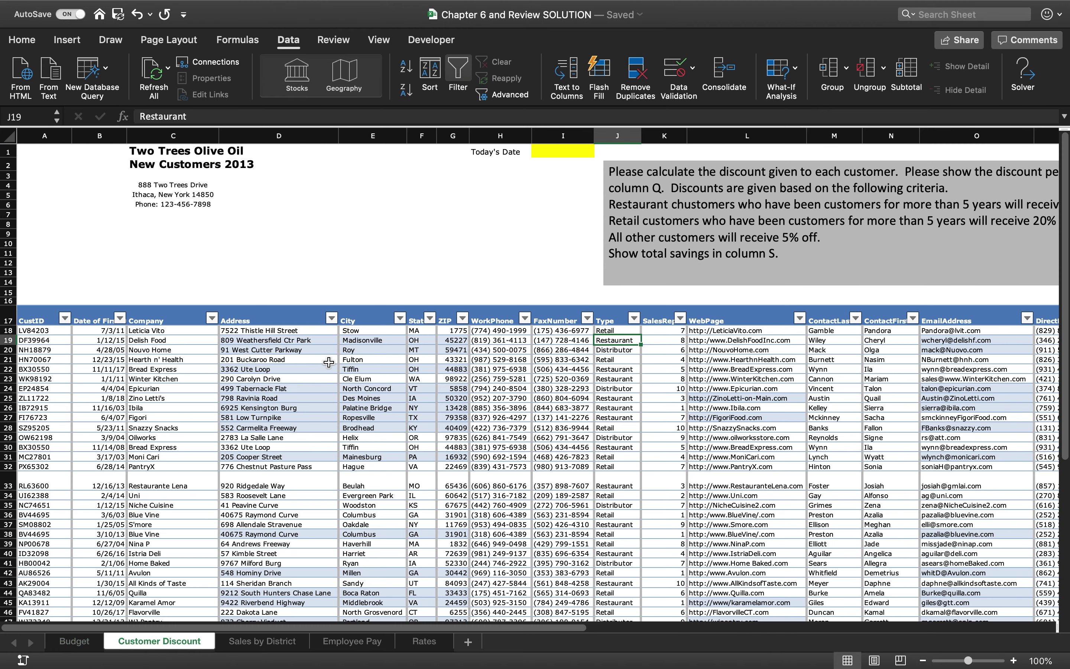
left_click_drag(565, 627, 654, 627)
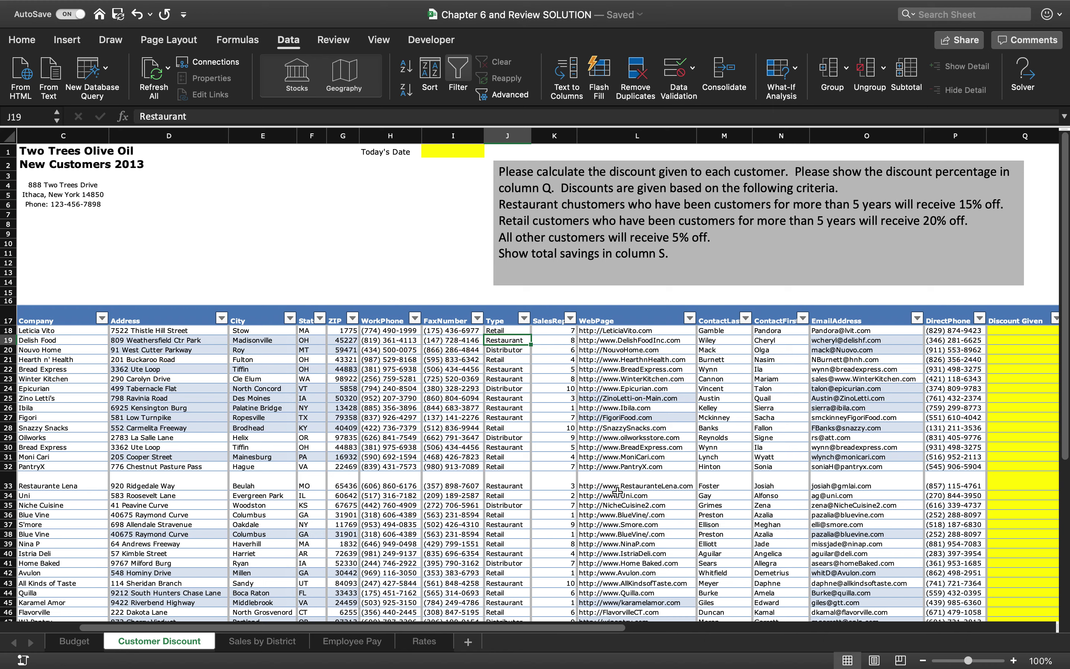
left_click_drag(474, 631, 529, 625)
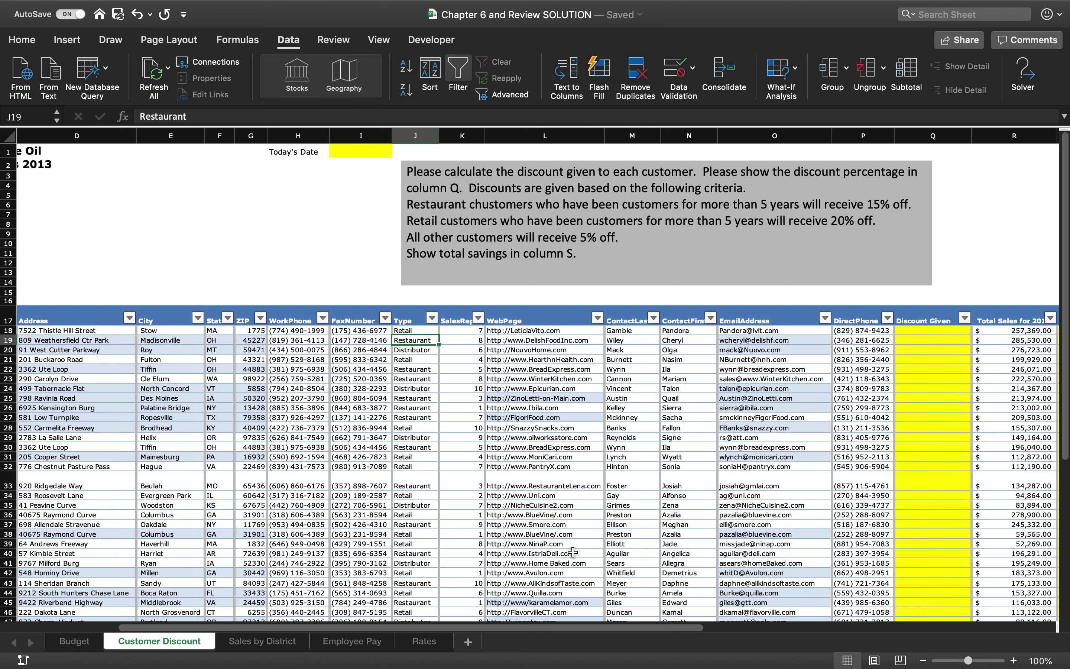
Switch to Sales by District, scroll across the Jan-17 to Jul-17 months, and select Location cells Y4:Y28.
left_click(265, 641)
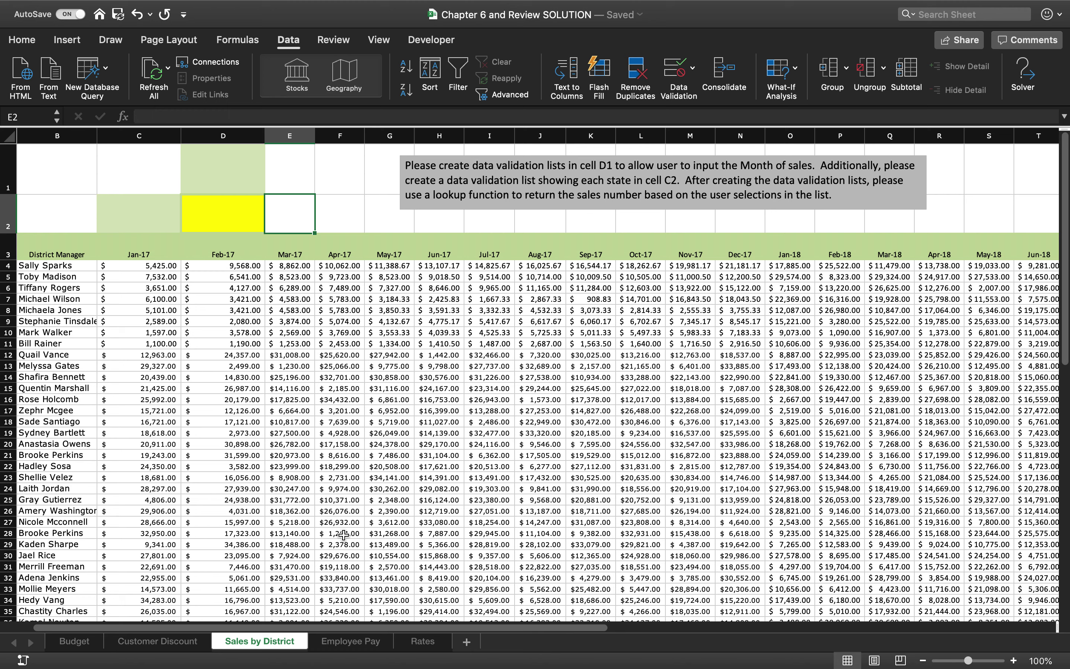
mouse_move(602, 627)
left_mouse_down()
mouse_move(818, 617)
mouse_move(490, 612)
mouse_move(592, 613)
left_mouse_up()
left_click_drag(161, 252, 512, 261)
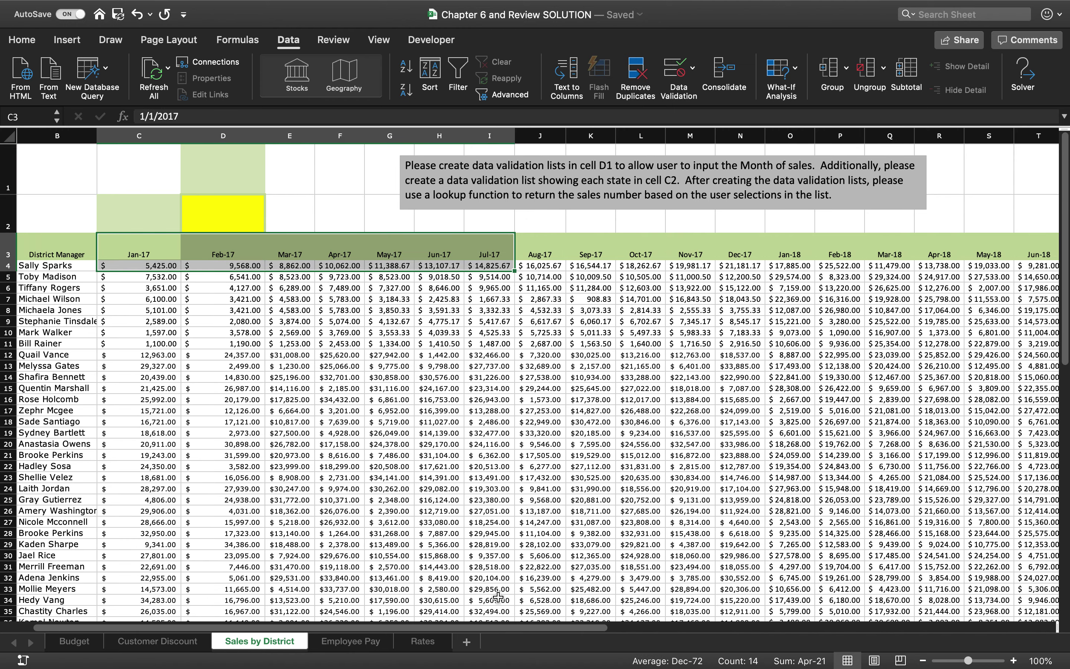
left_click_drag(505, 627, 658, 629)
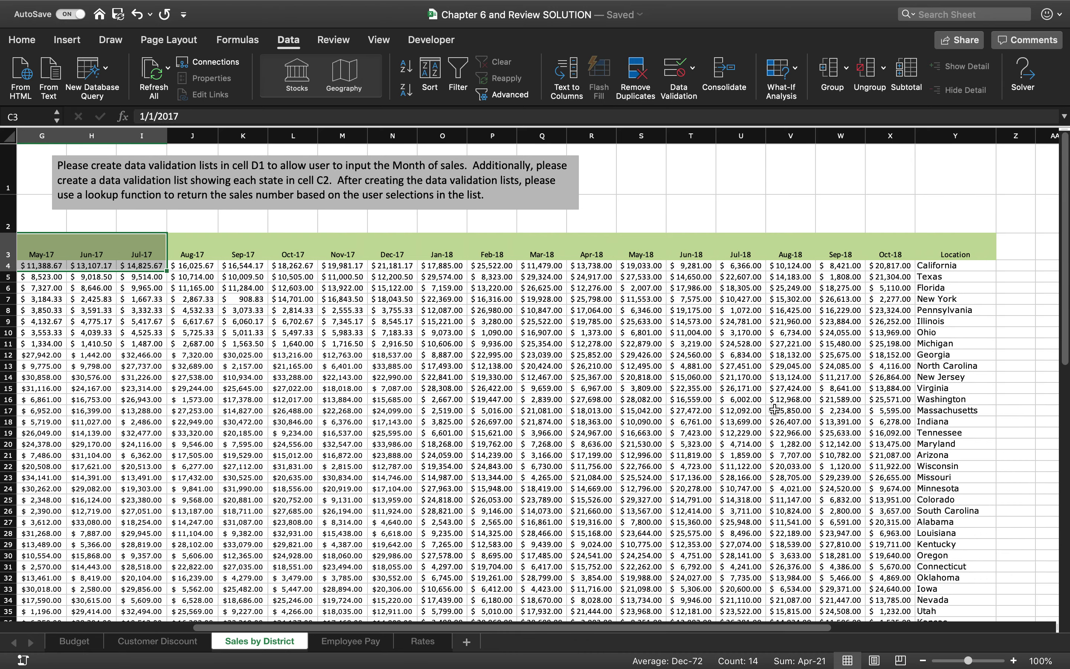
left_click_drag(933, 265, 972, 531)
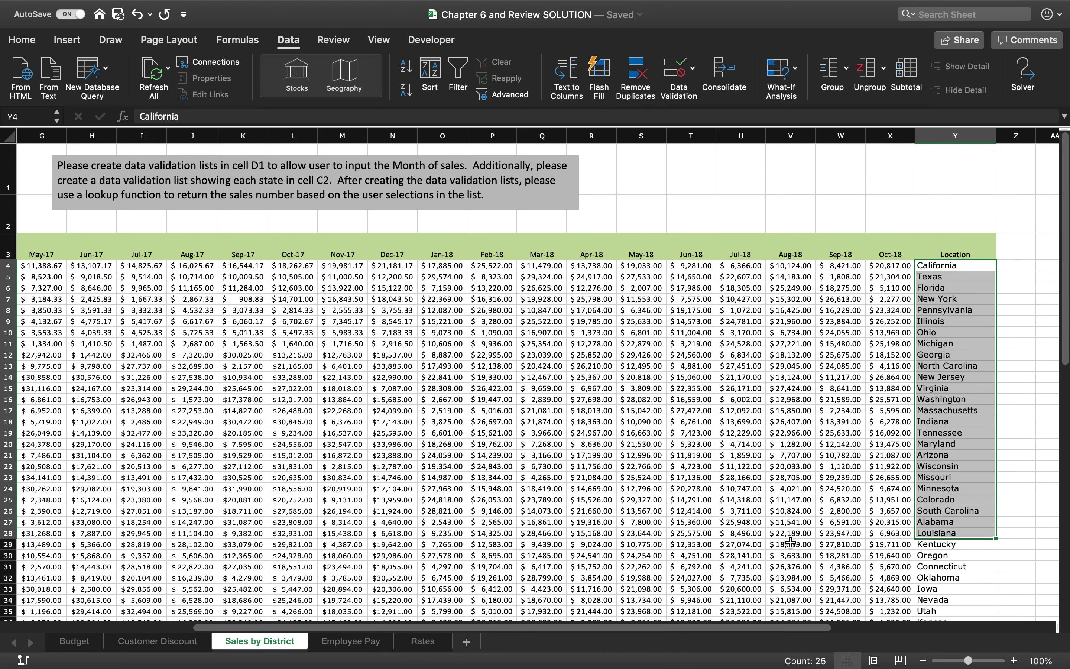
left_click_drag(592, 627, 361, 439)
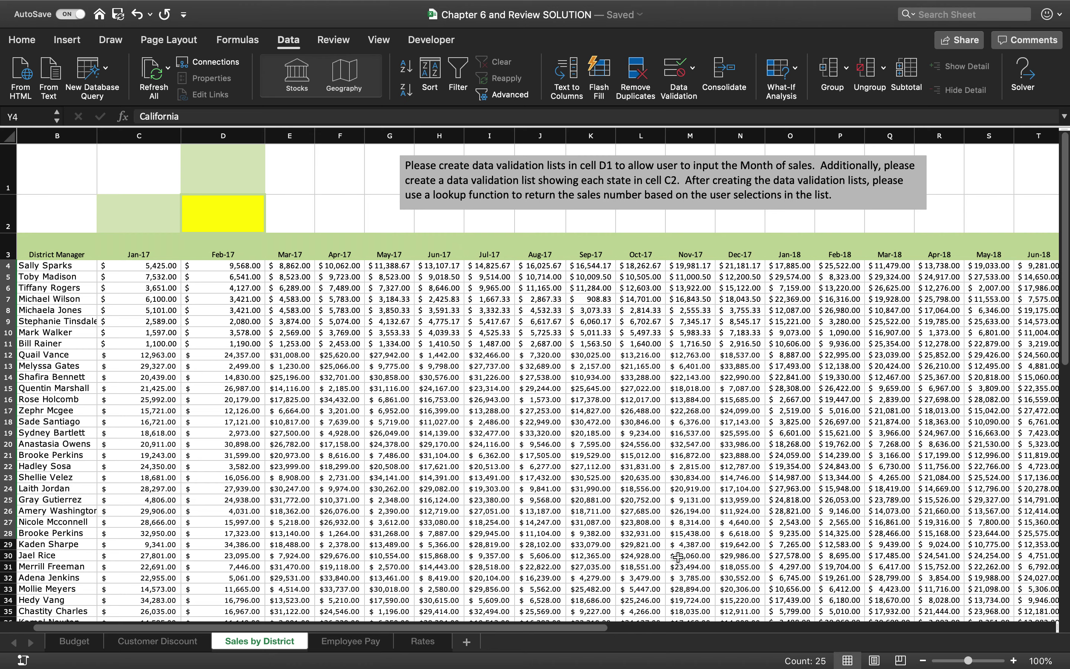
On the Employee Pay sheet, select all the instructions text box text and enlarge it to 16 pt.
left_click(352, 645)
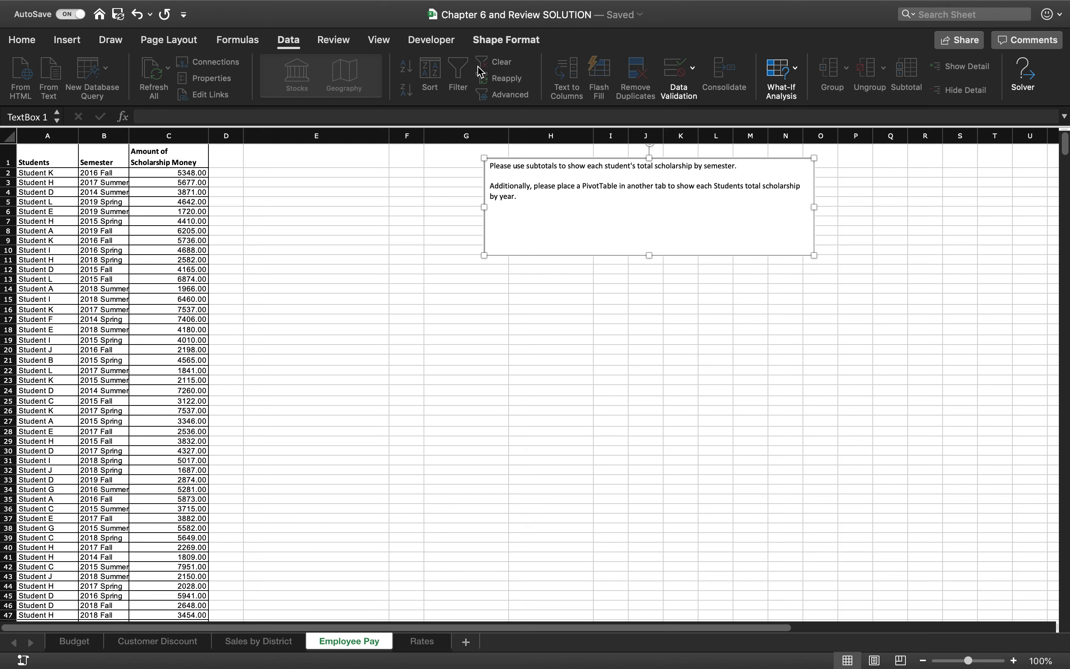
left_click(507, 39)
left_click(259, 67)
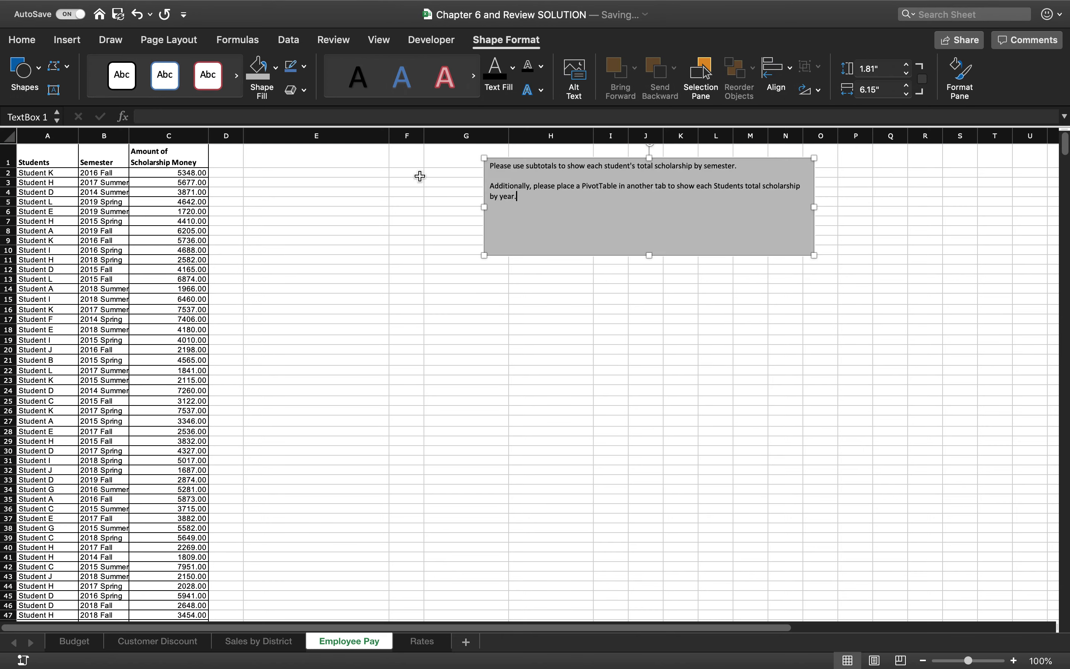
key("super+a")
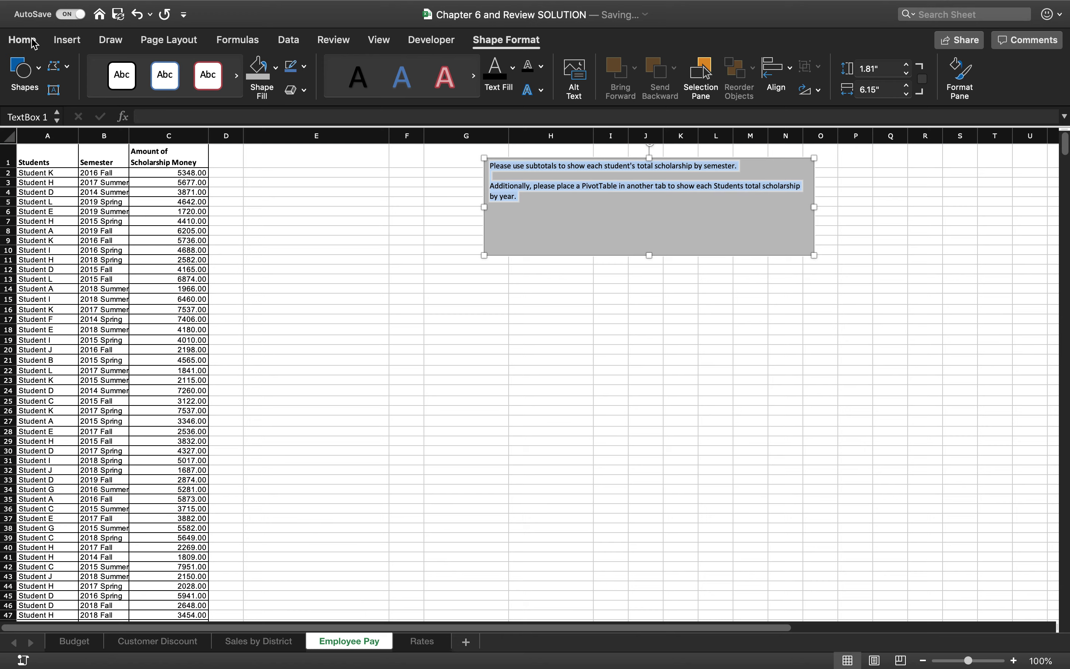
left_click(34, 43)
left_click(246, 67)
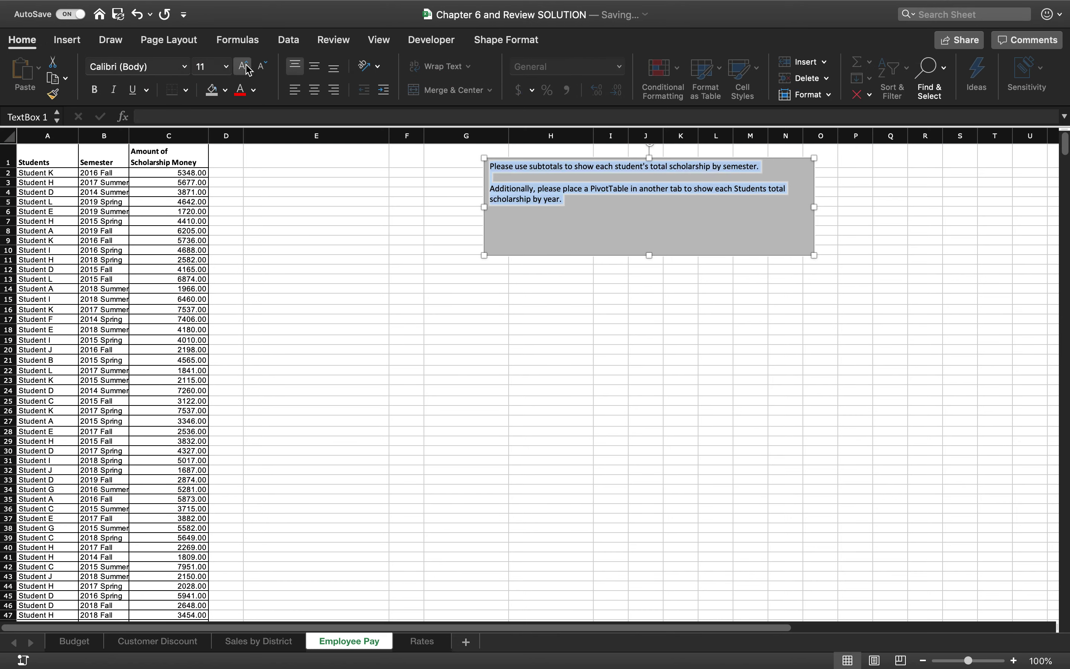
left_click(246, 67)
left_click(246, 67)
left_click(246, 68)
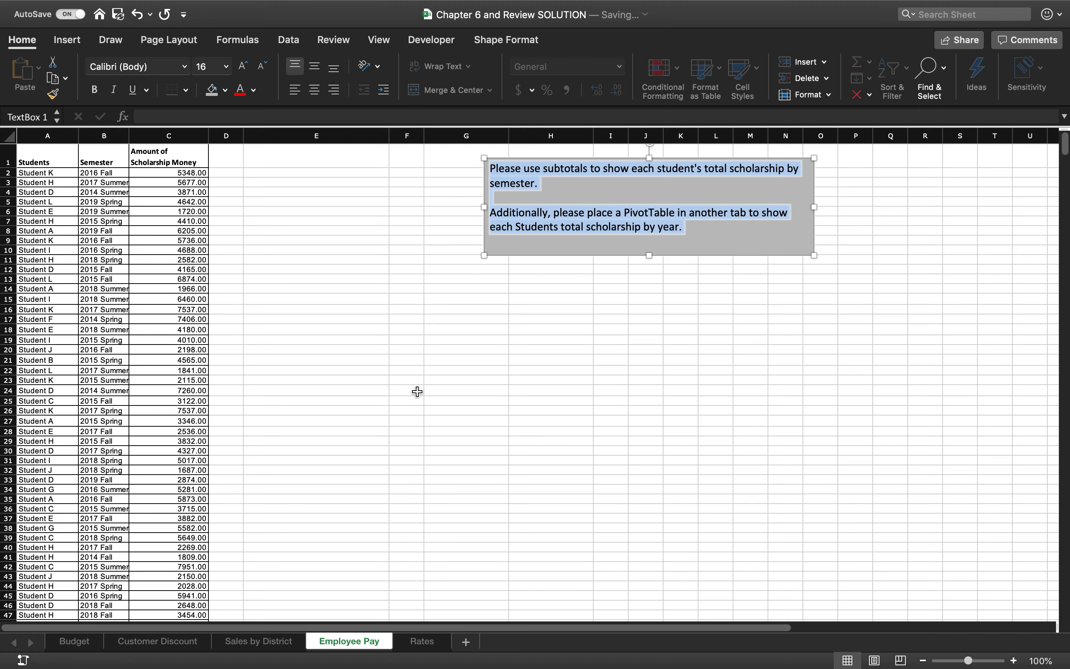
Switch to the Rates sheet and select cell D4 beside Present Value of Car.
left_click(425, 642)
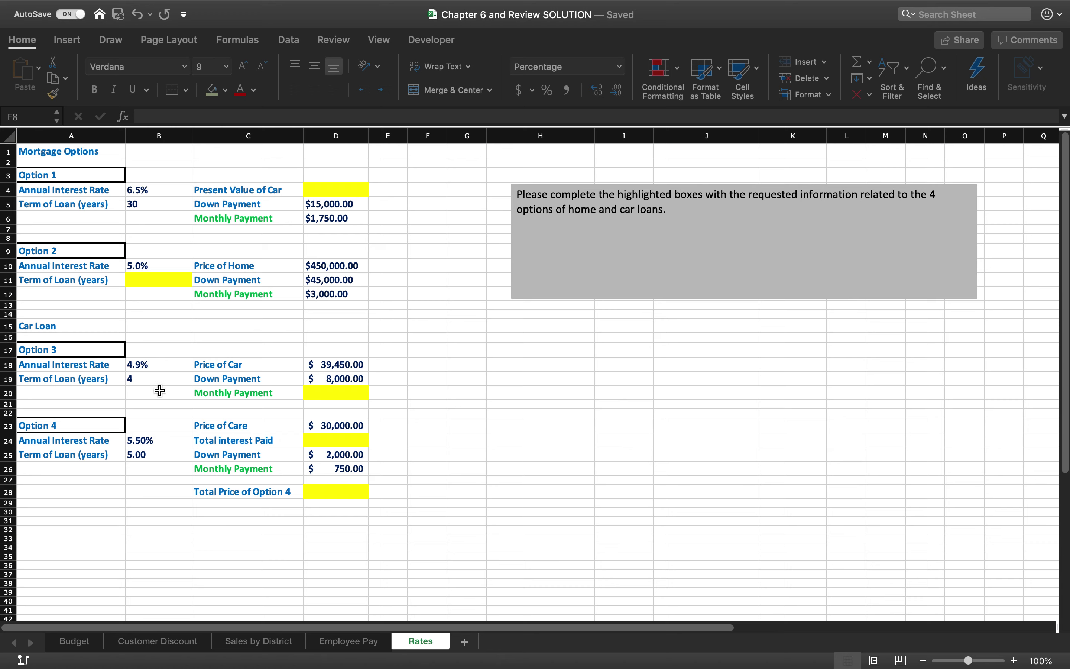
left_click(135, 283)
left_click(332, 189)
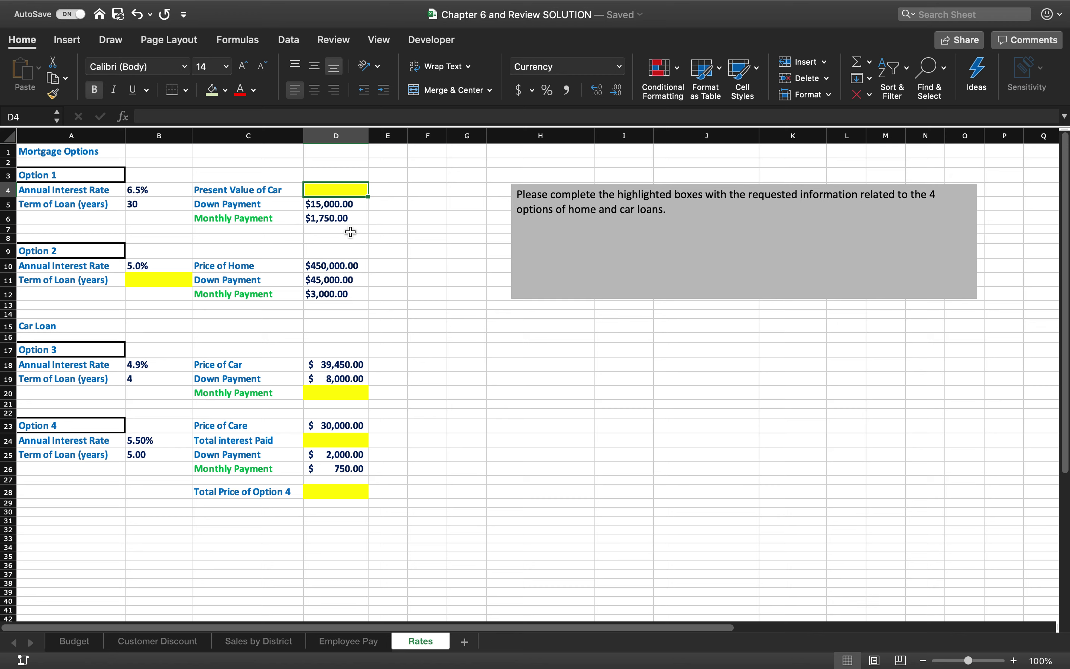
Enter =-PV(B4/12,B5*12,D6) in D4, giving Option 1's car present value of $276,868.93.
left_click(192, 116)
type("=")
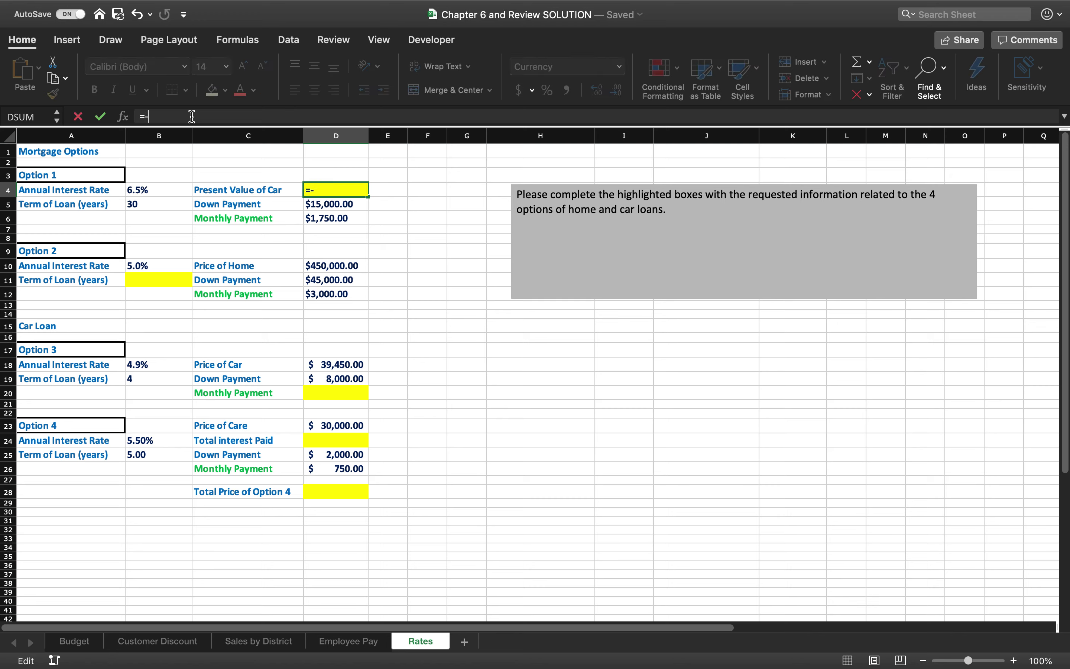
type("-pfv(")
key("BackSpace")
key("BackSpace")
key("BackSpace")
type("v(")
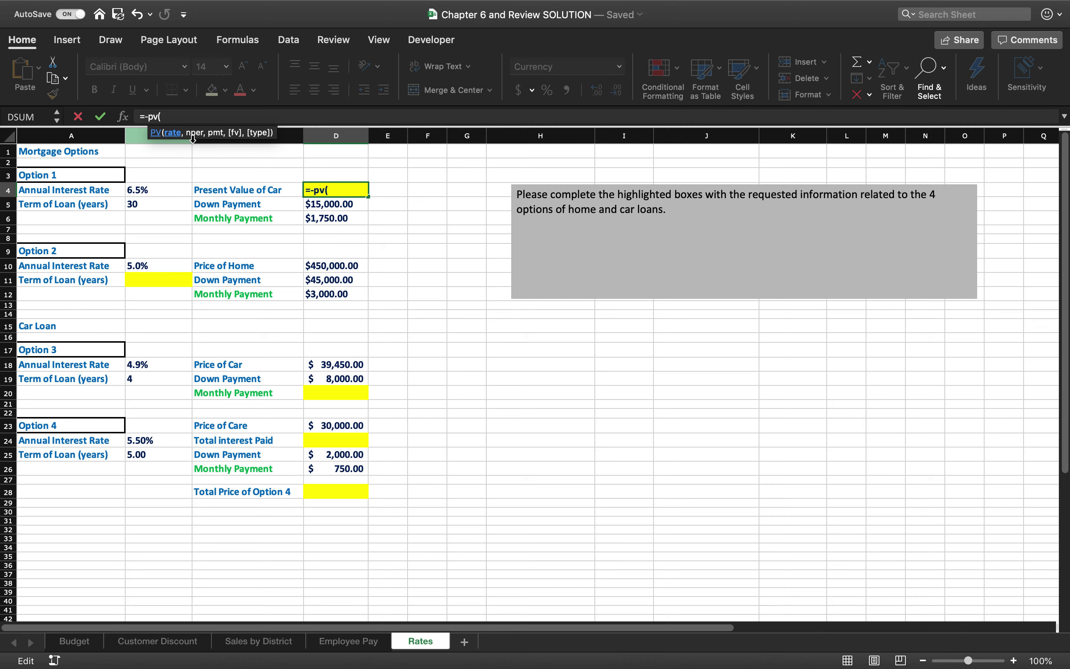
left_click(155, 191)
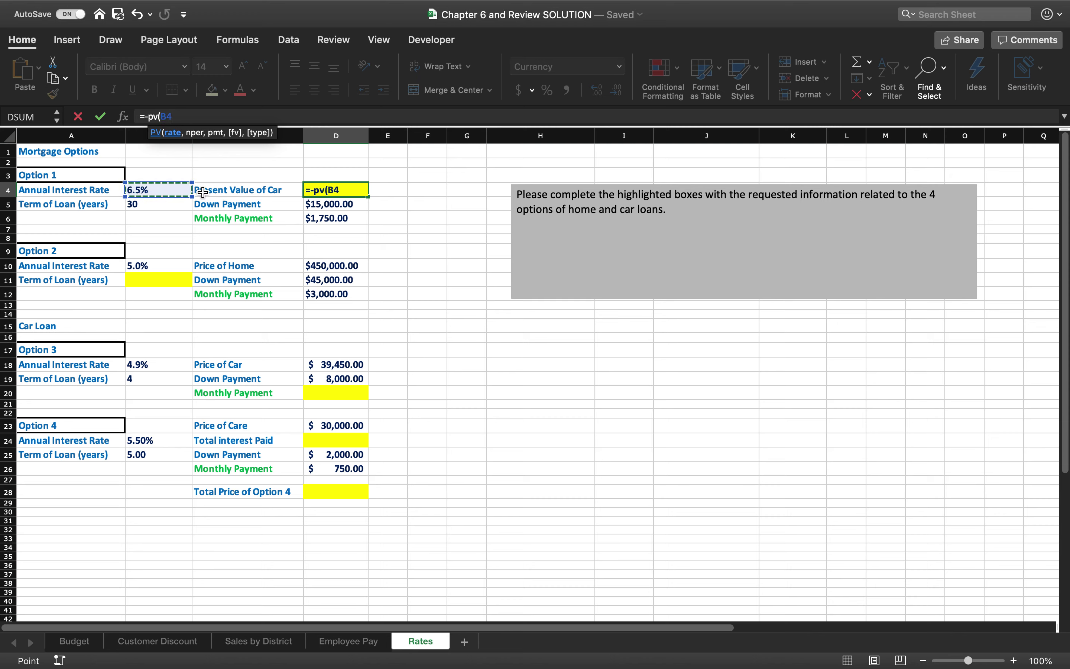
type("/12,")
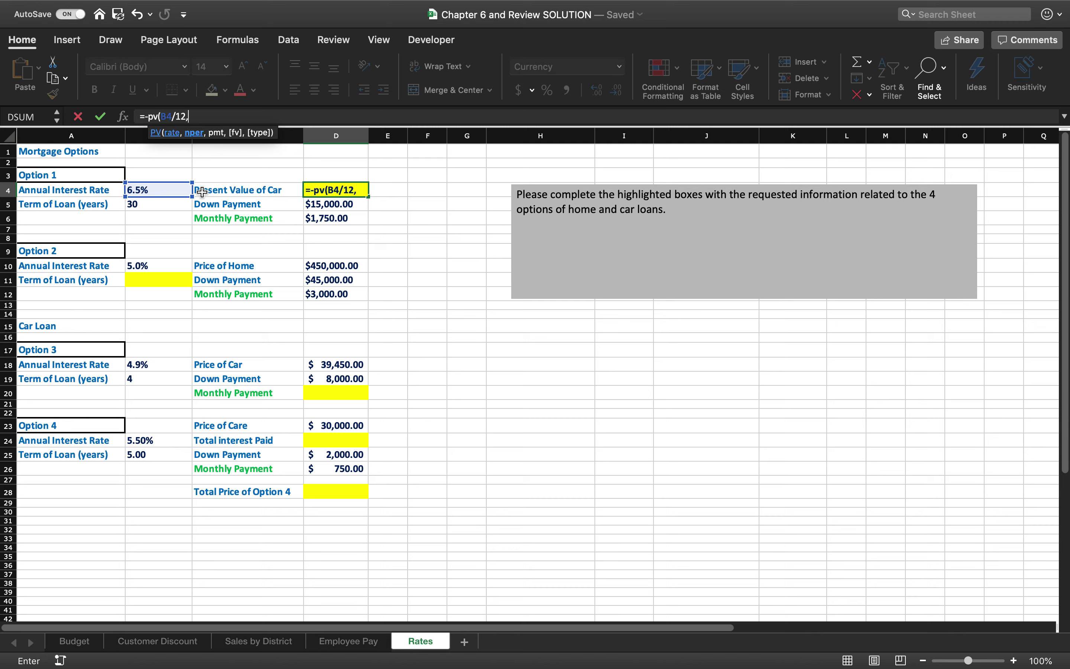
left_click(152, 205)
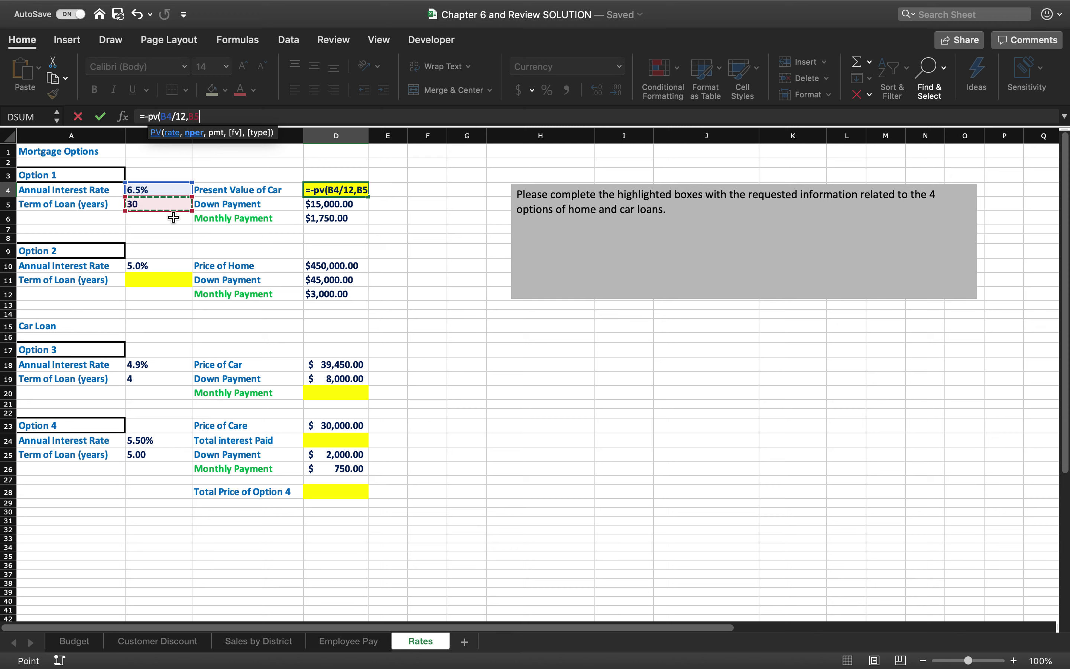
type("*12")
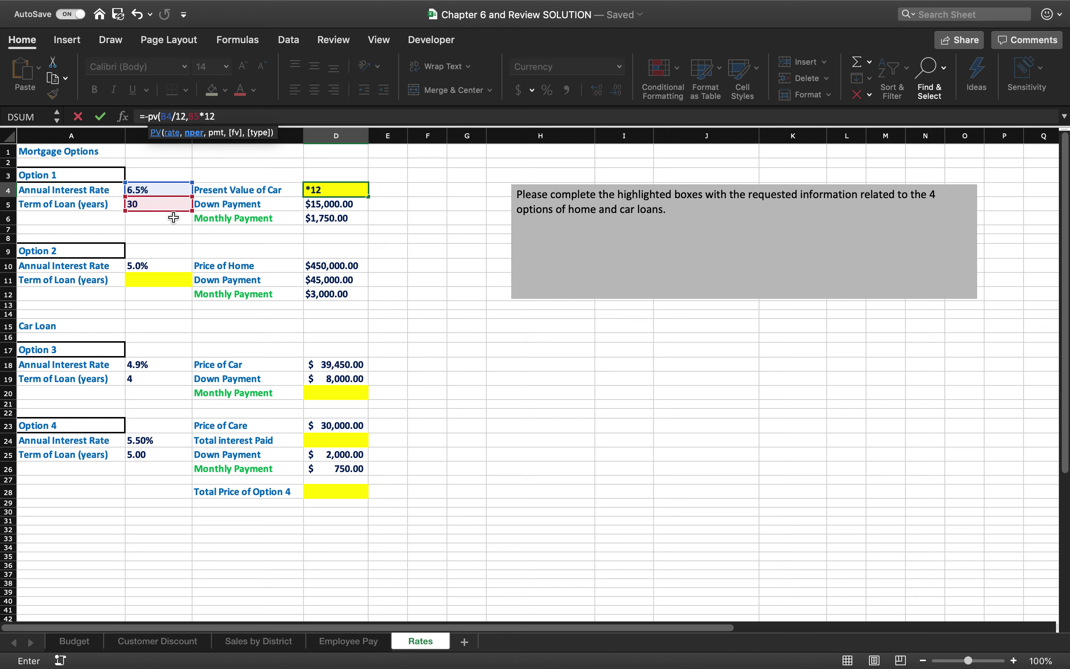
type(",")
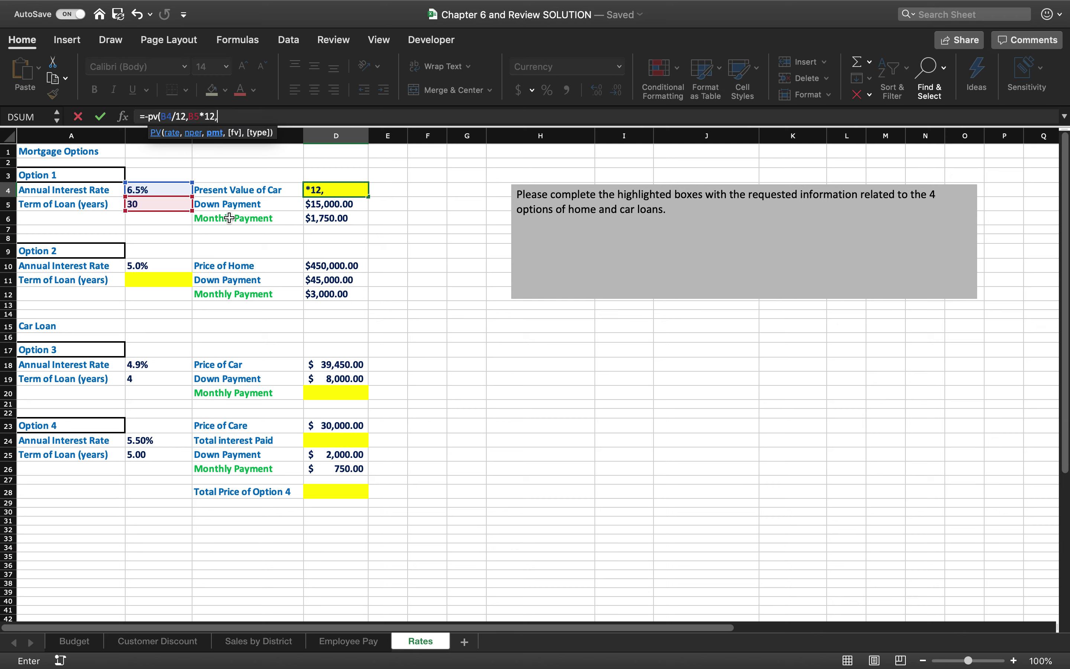
left_click(339, 219)
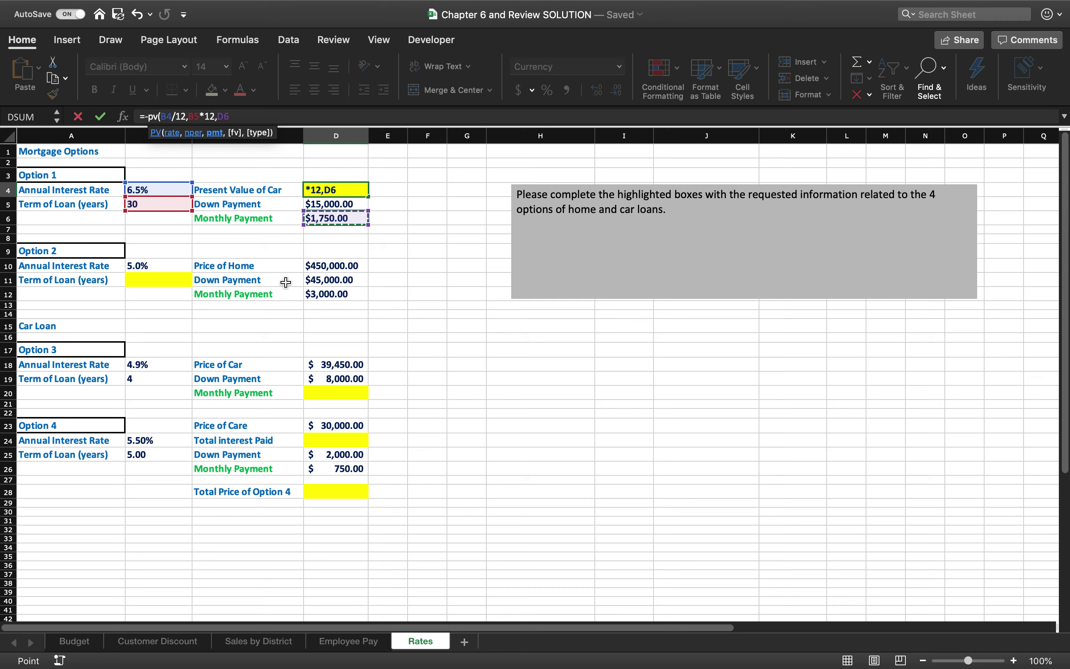
key("Return")
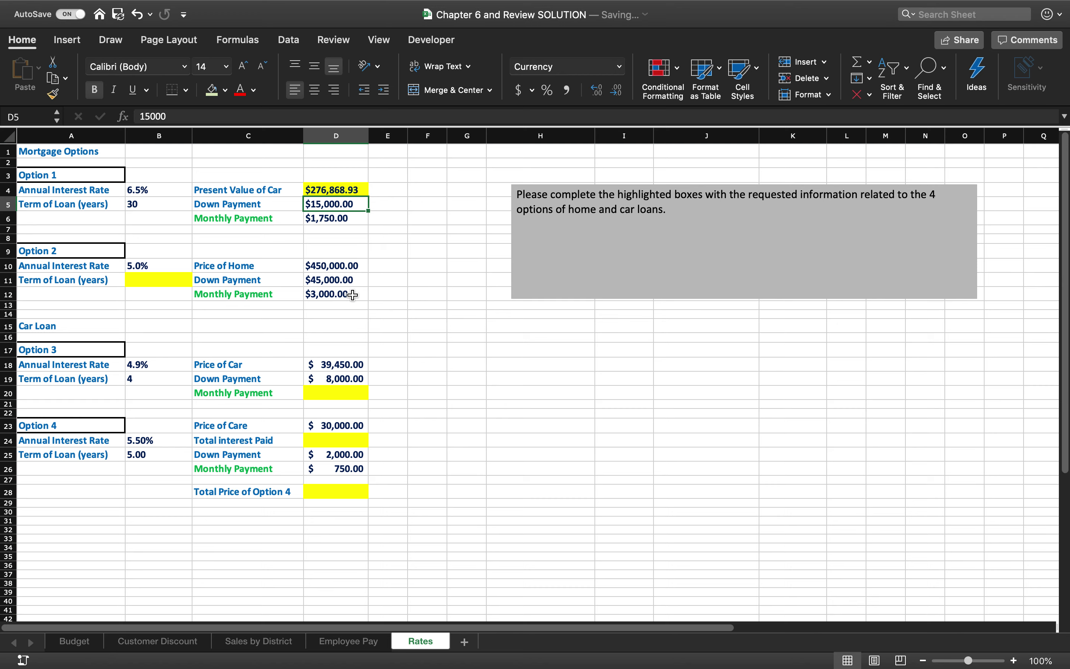
left_click(162, 283)
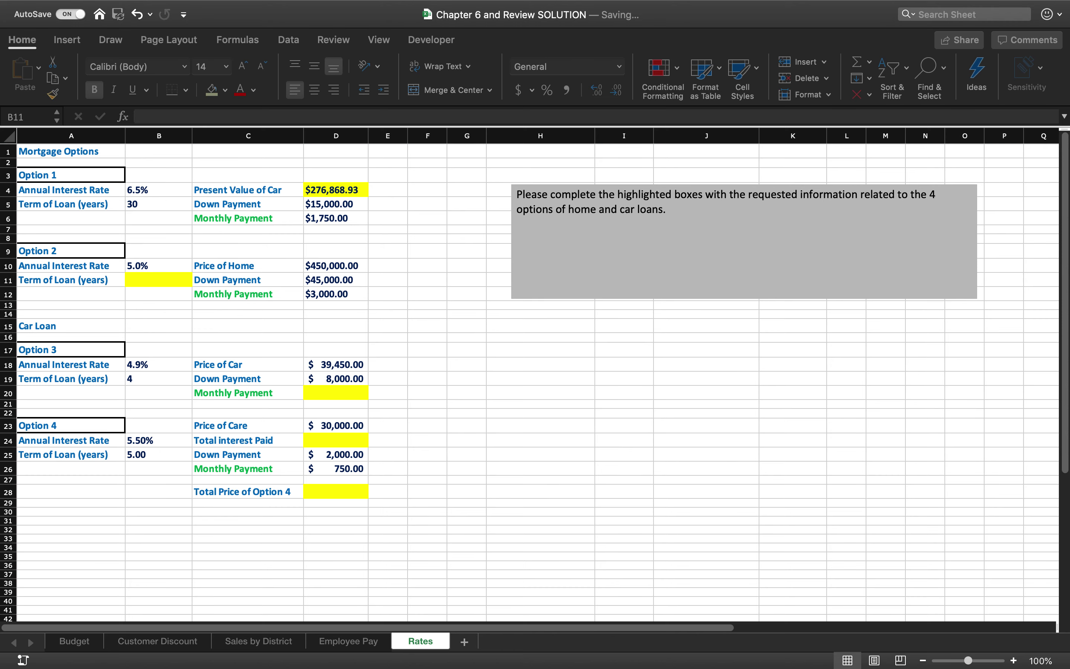
Enter =-NPER(B10/12,D12,D10-D11) in B11 for Option 2's loan term, returning 107.3318935.
left_click(170, 283)
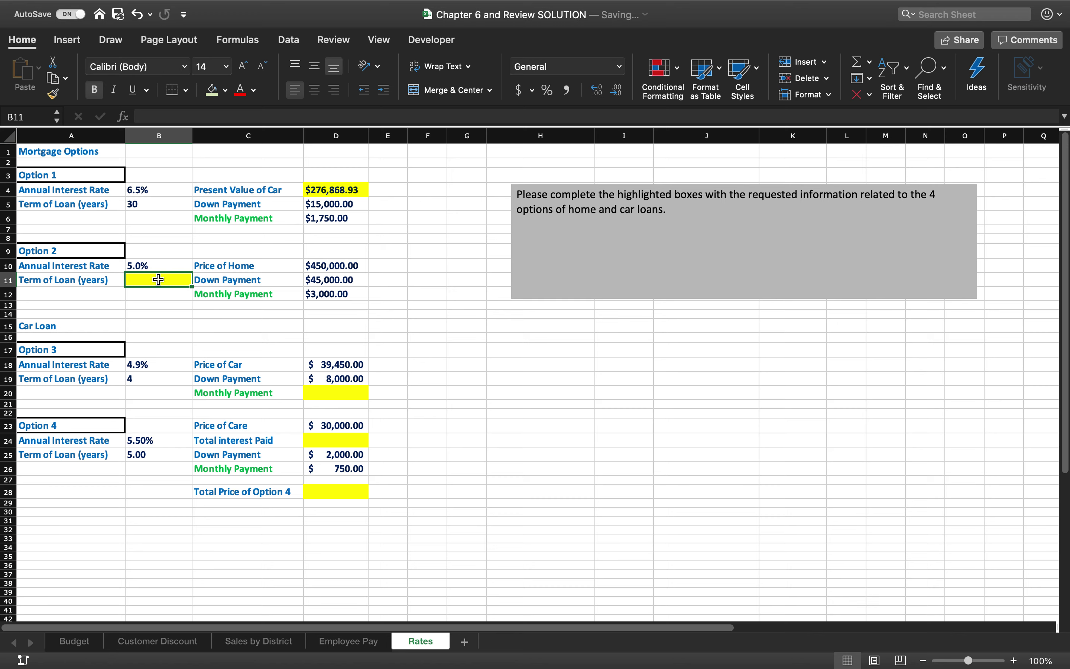
type("=")
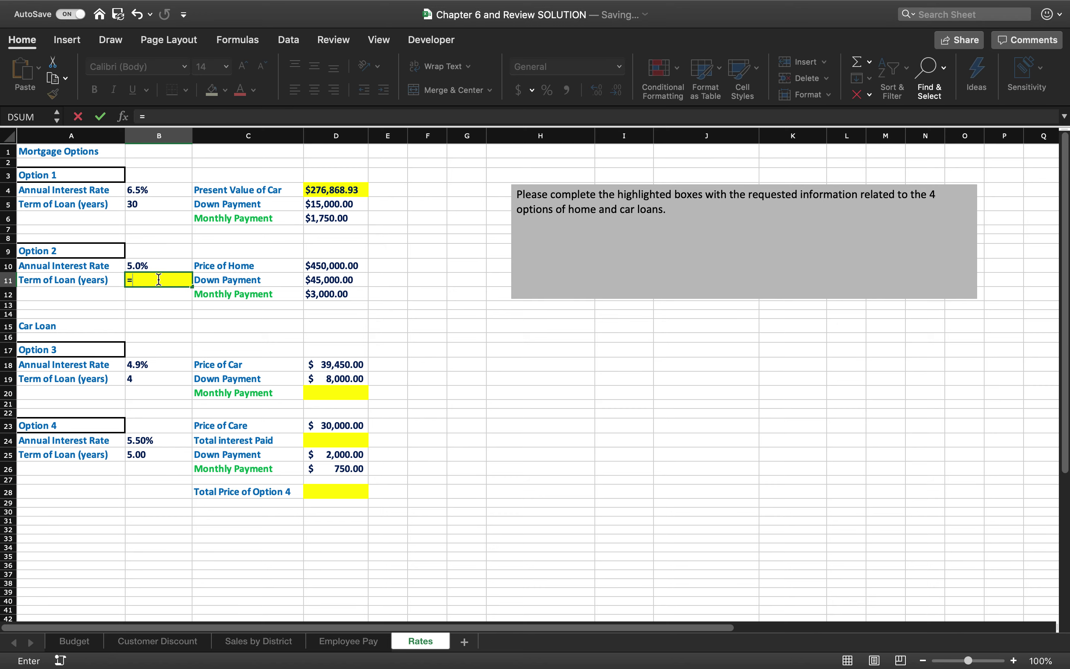
type("-nper(")
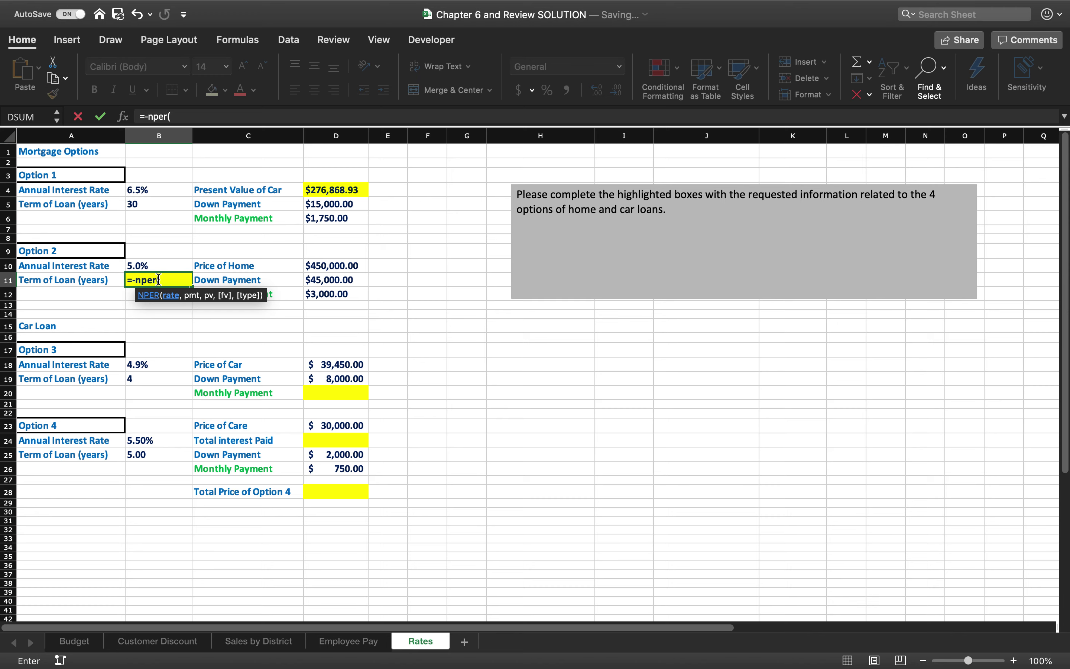
left_click(143, 265)
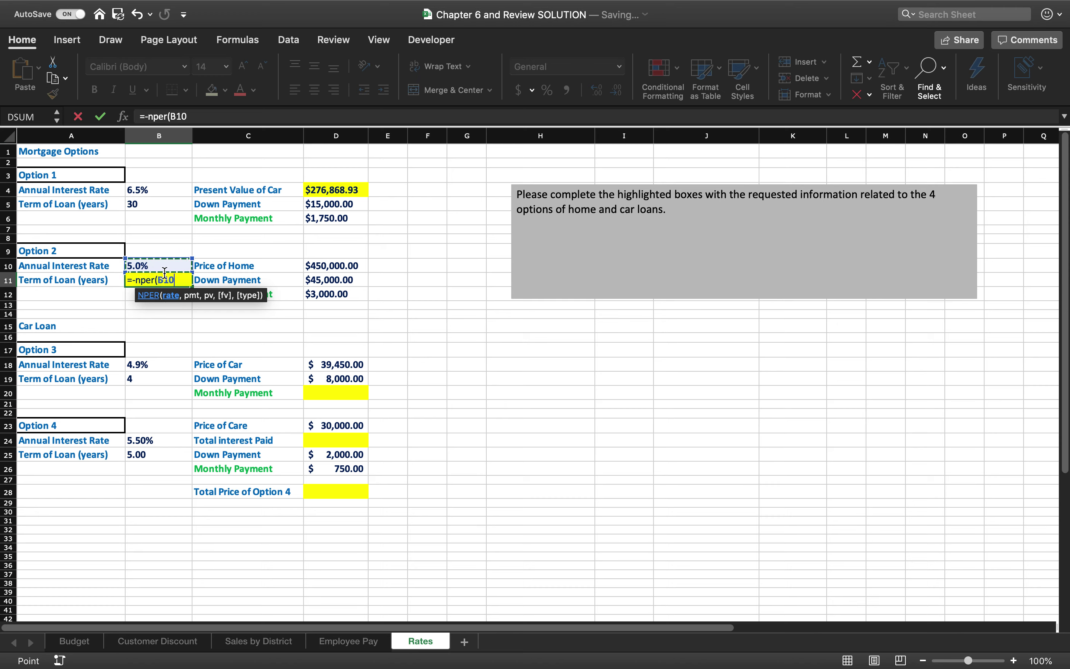
type("/12,")
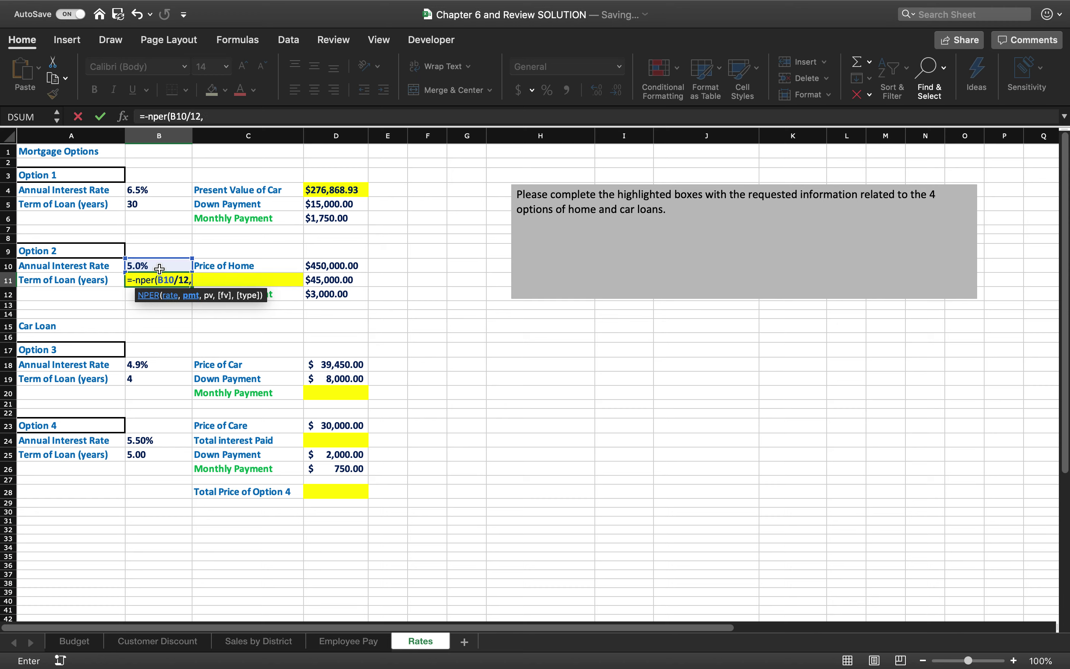
left_click(335, 294)
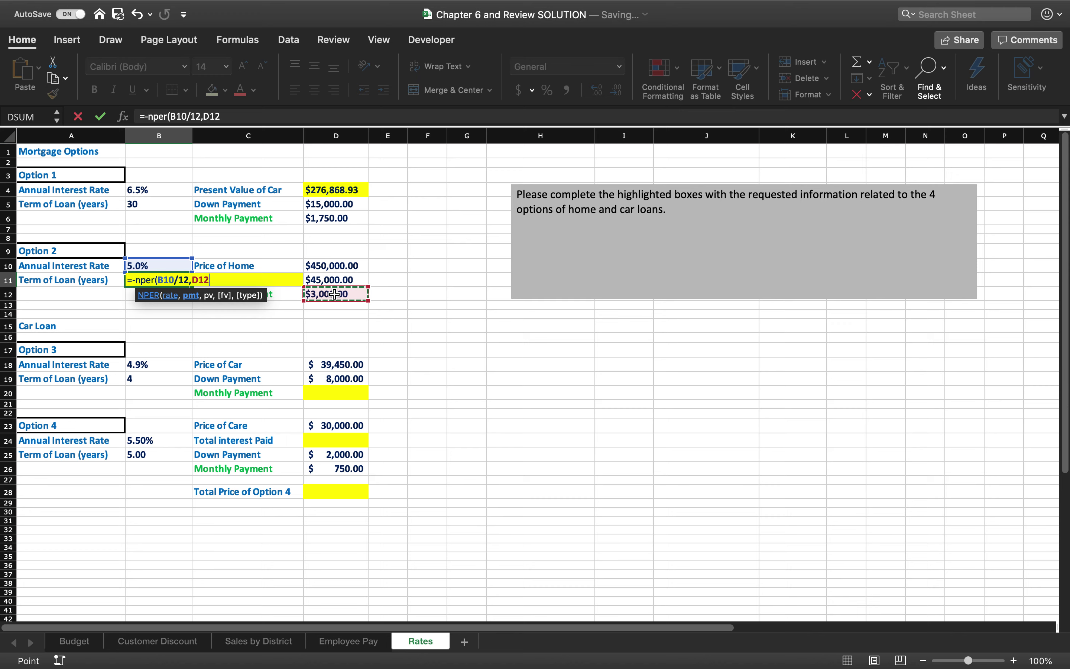
type(",")
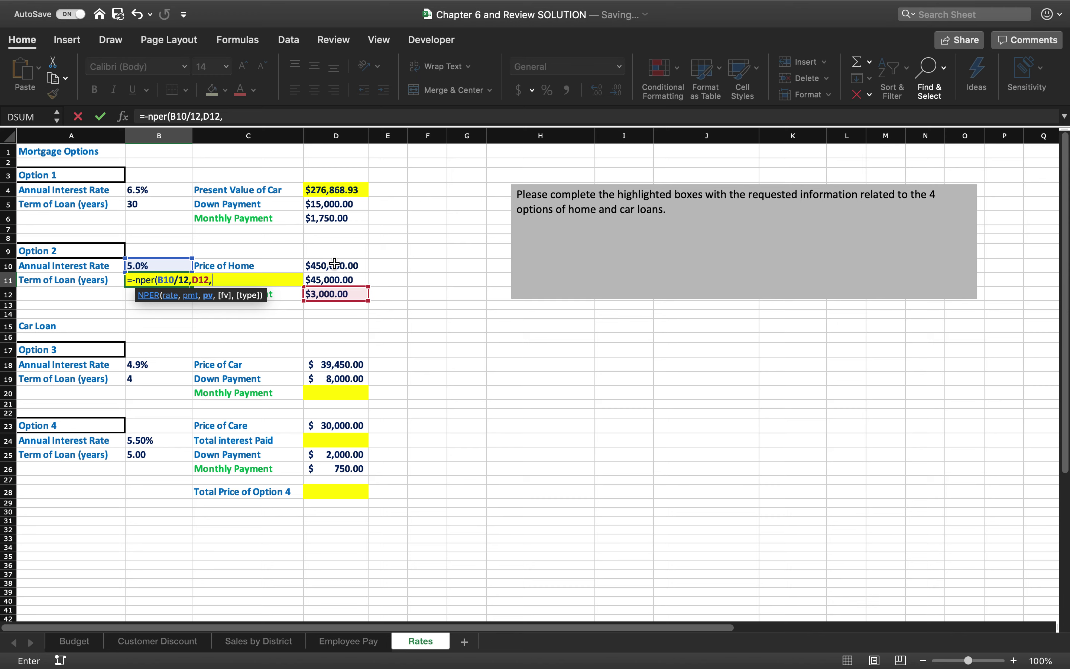
left_click(334, 263)
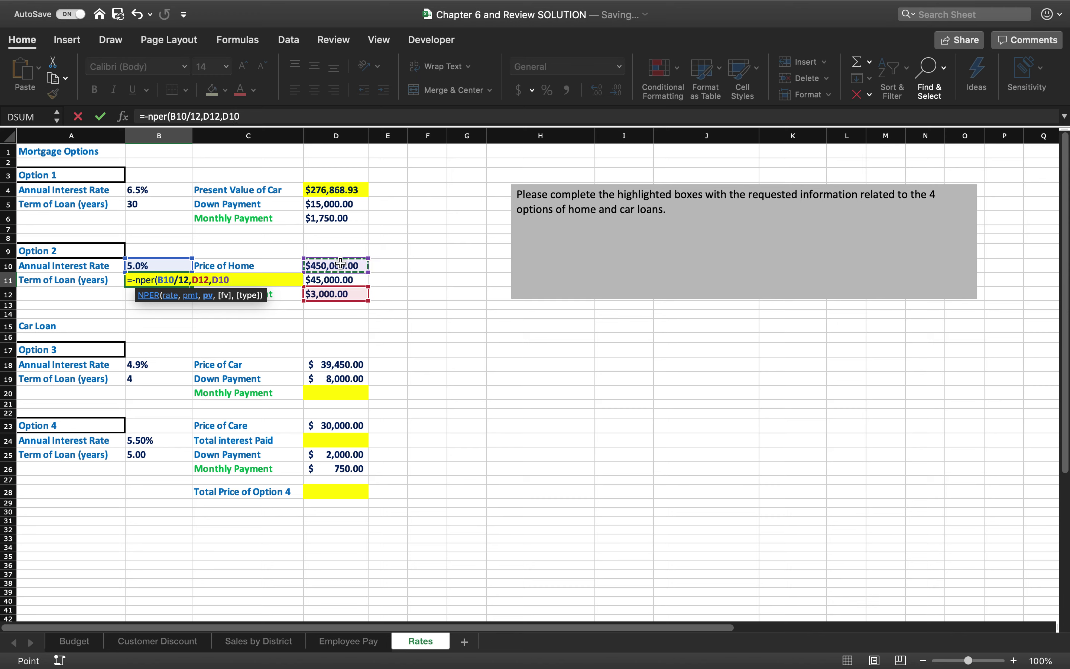
type("-")
left_click(329, 279)
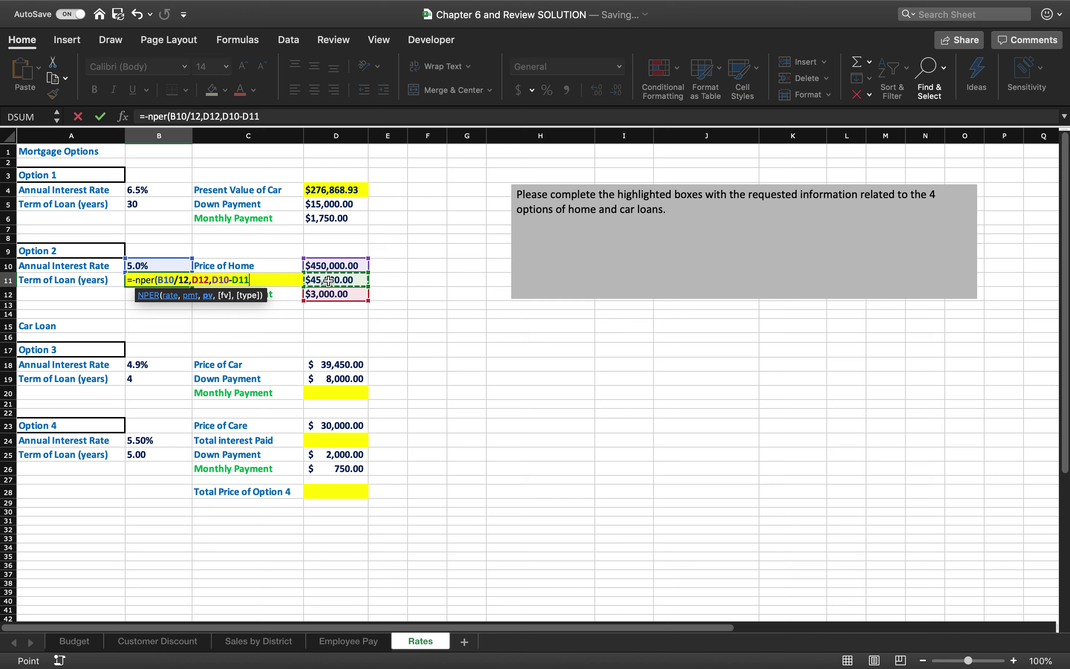
type(")")
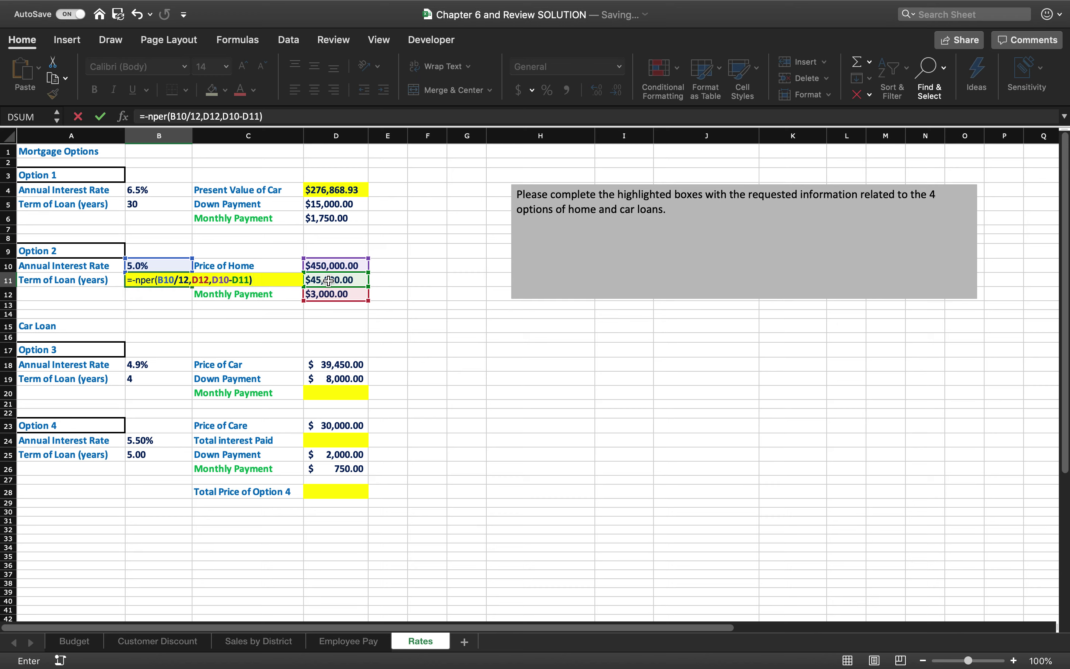
key("Return")
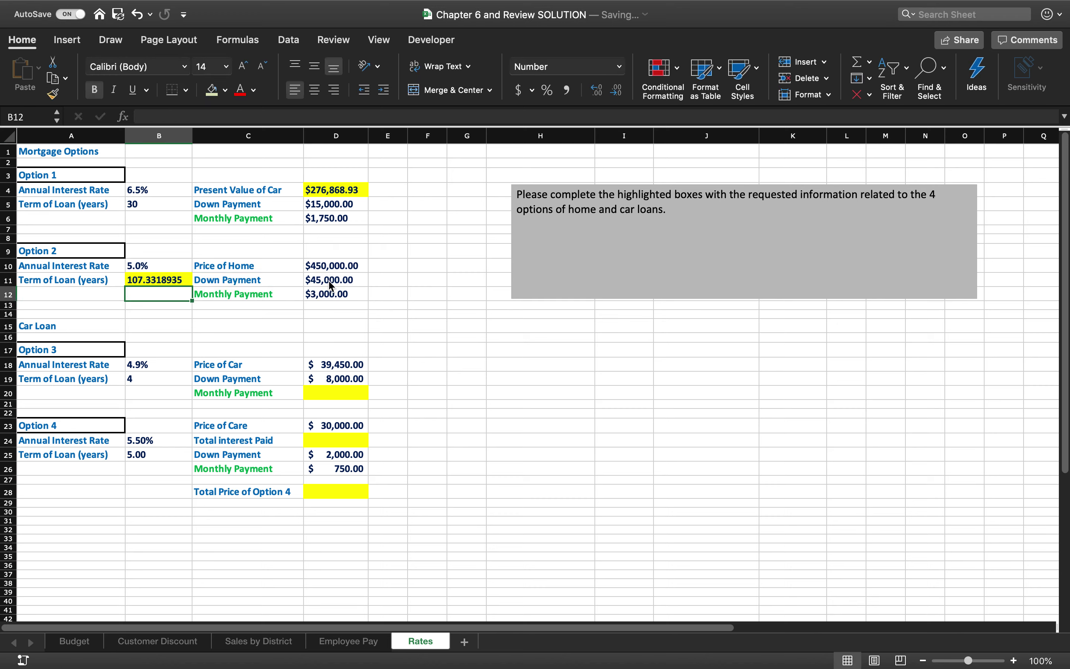
left_click(155, 280)
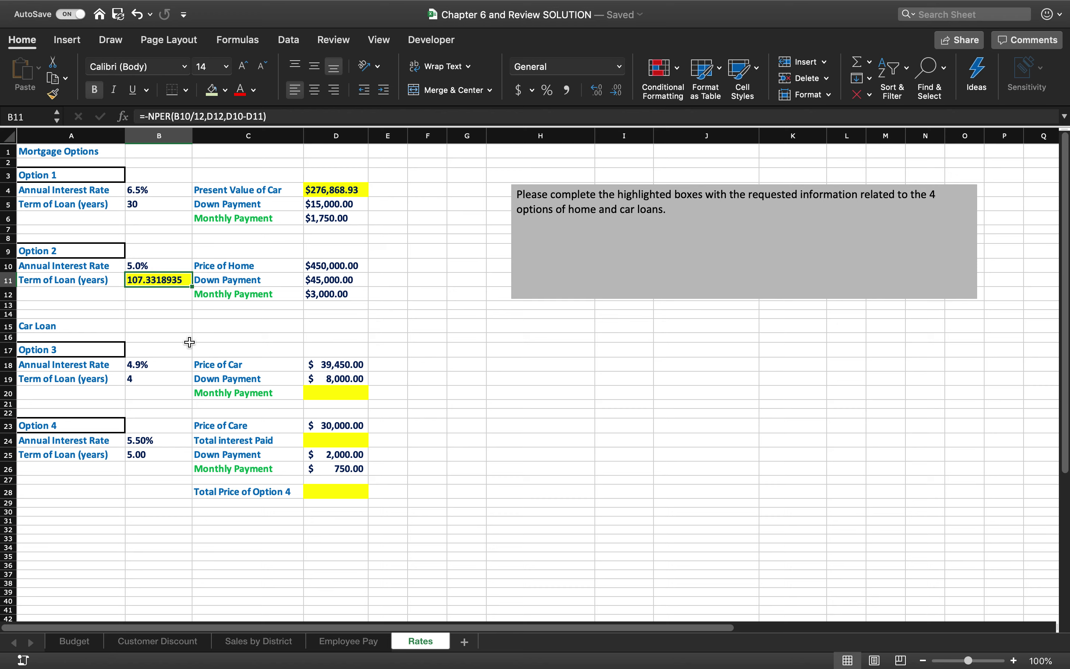
Append /12 to B11's NPER formula so the term is in years.
left_click(275, 117)
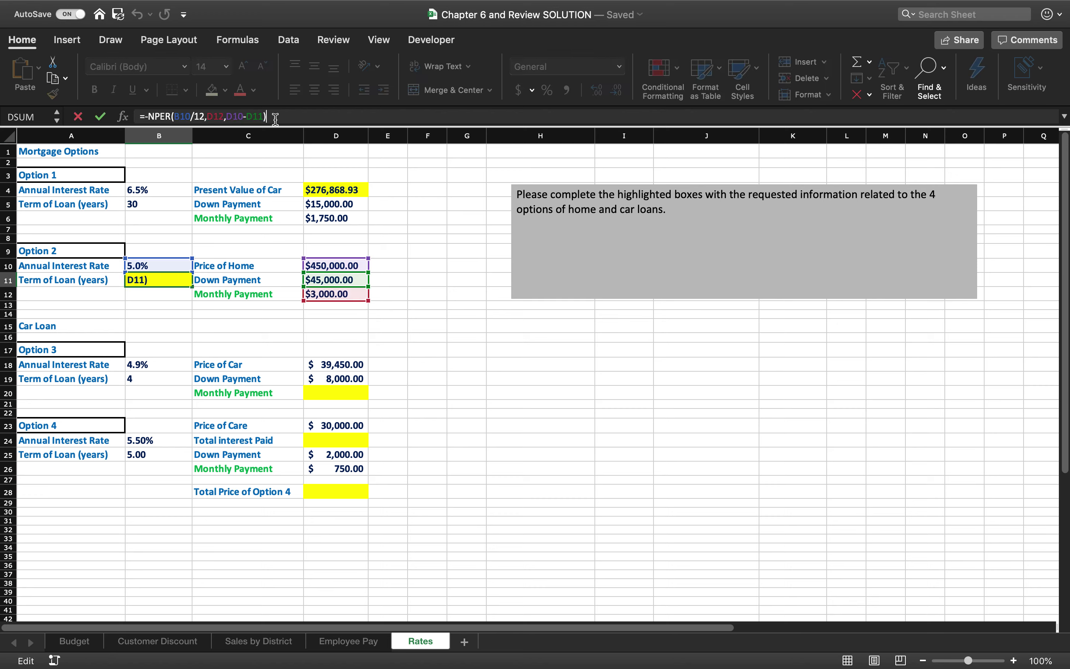
type("/12")
key("Return")
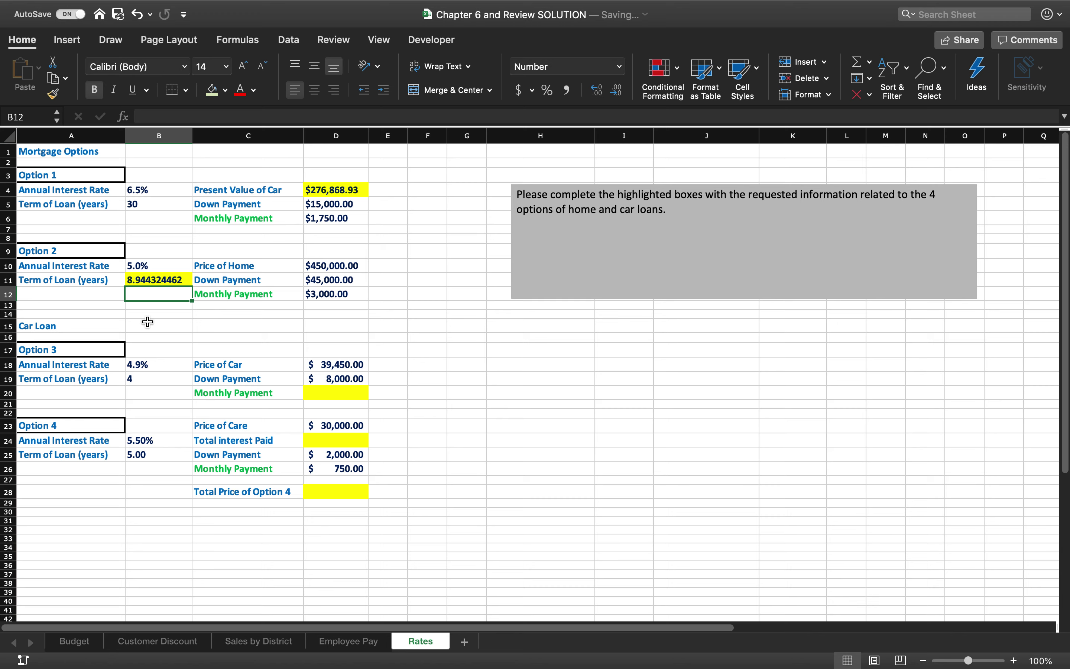
Format B11 in accounting style with two decimal places so it shows 8.94.
left_click(156, 281)
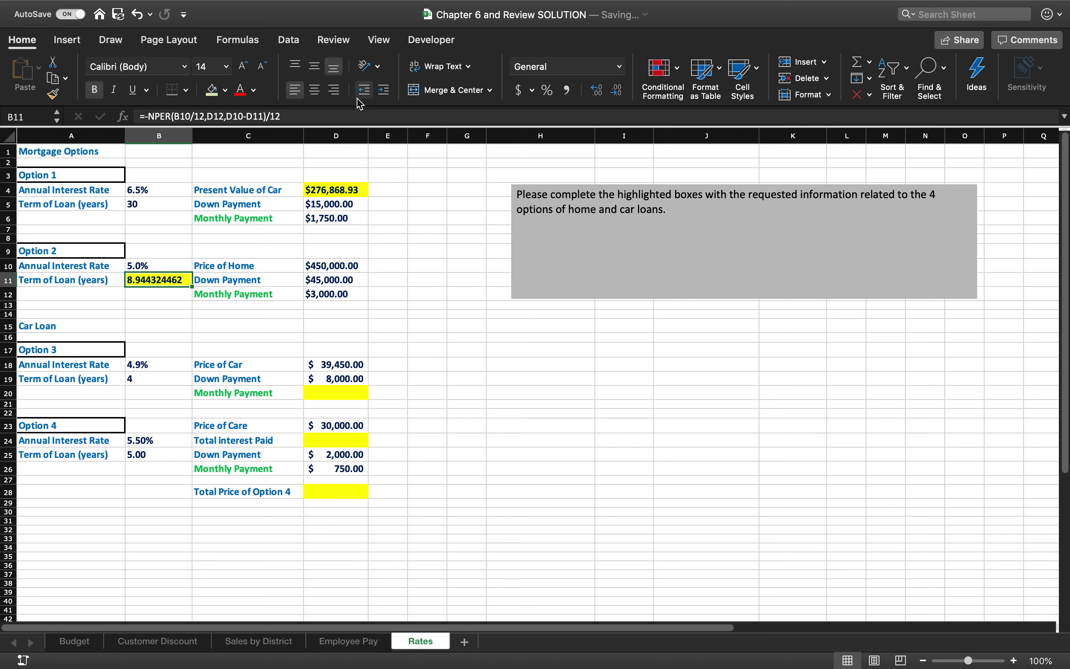
left_click(557, 90)
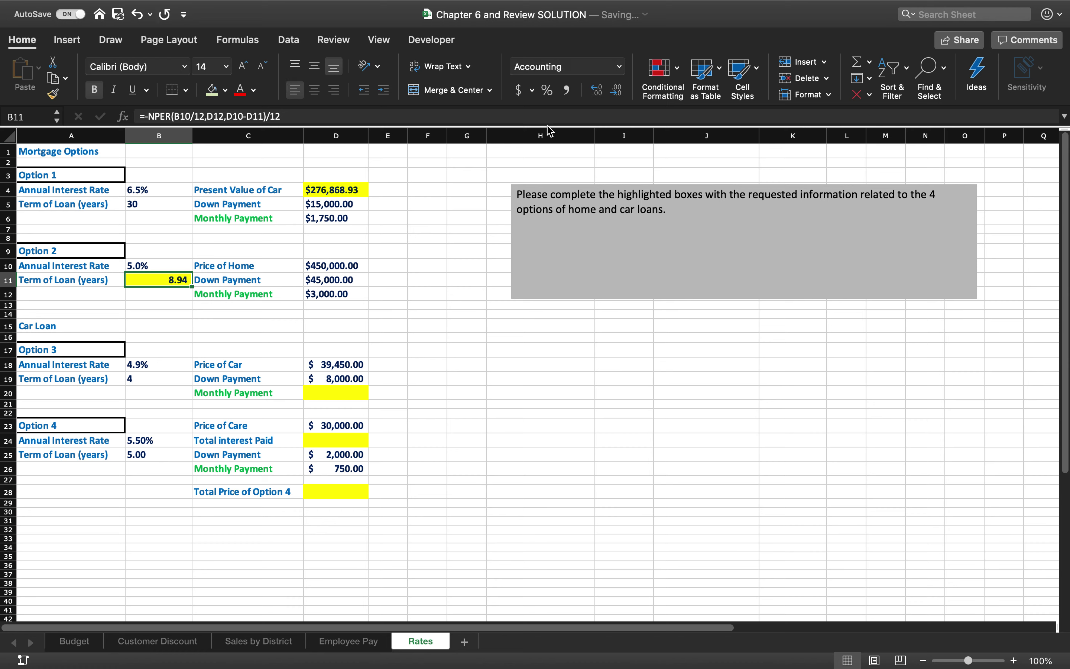
left_click(618, 91)
left_click(618, 91)
left_click(597, 91)
left_click(597, 90)
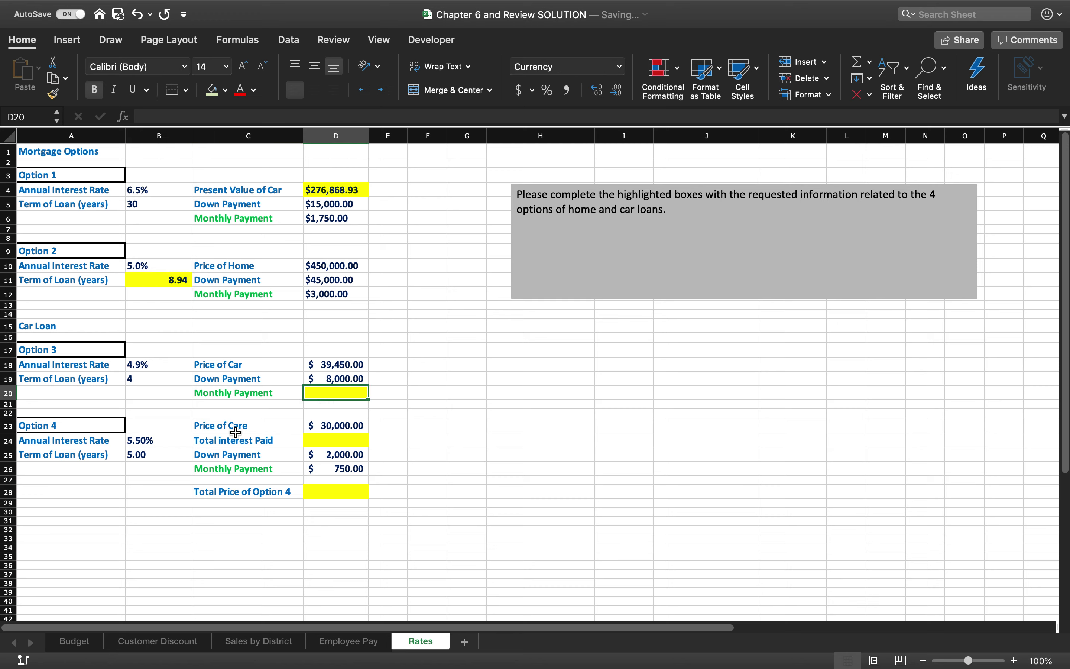
Start Option 3's =-PMT formula in D20 with rate B18/12 and periods B19*12.
key("F2")
type("=-")
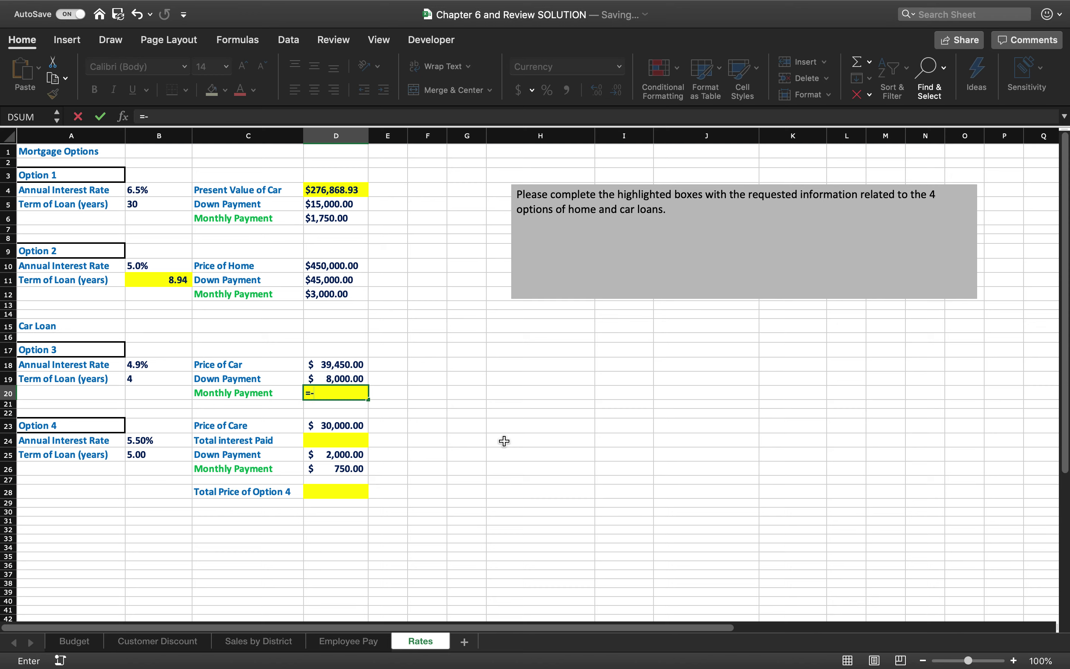
type("pmt(")
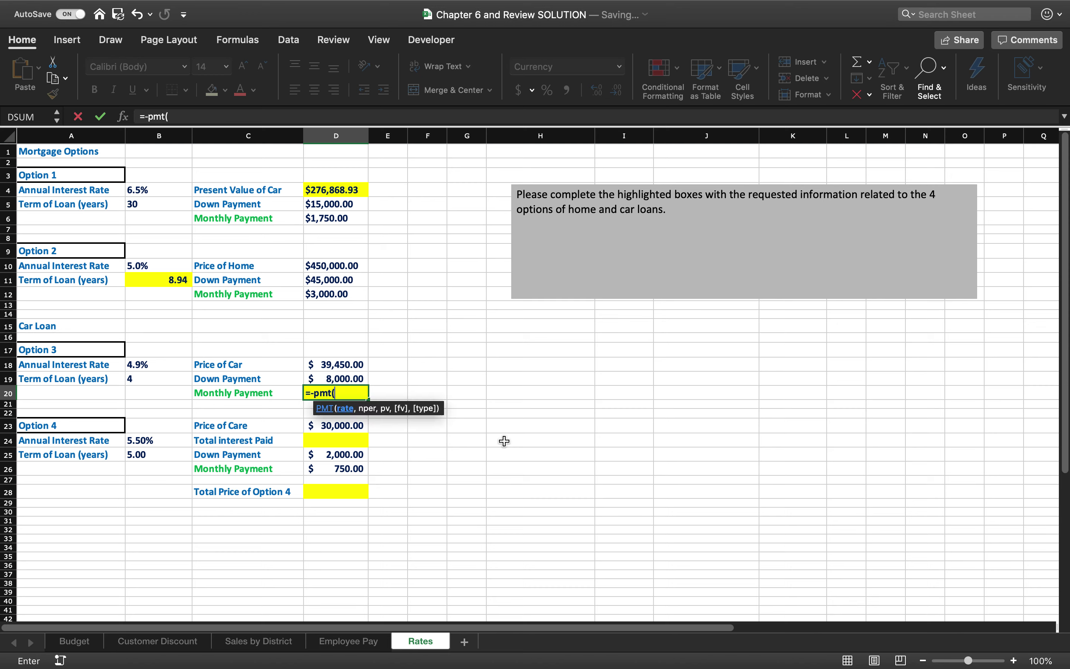
left_click(153, 368)
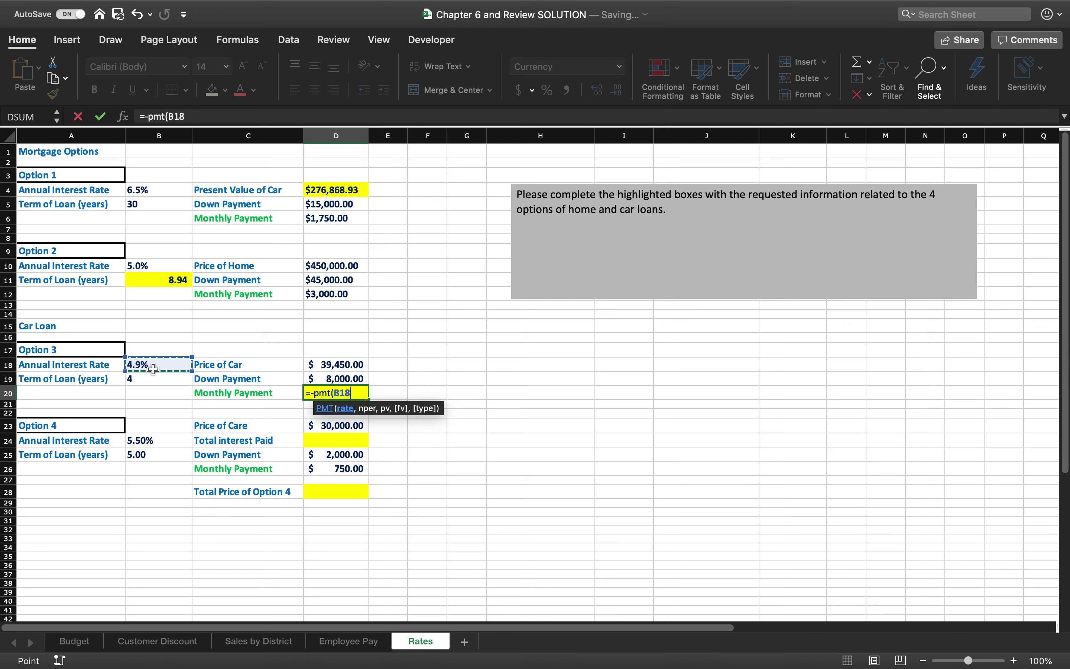
type("/12,")
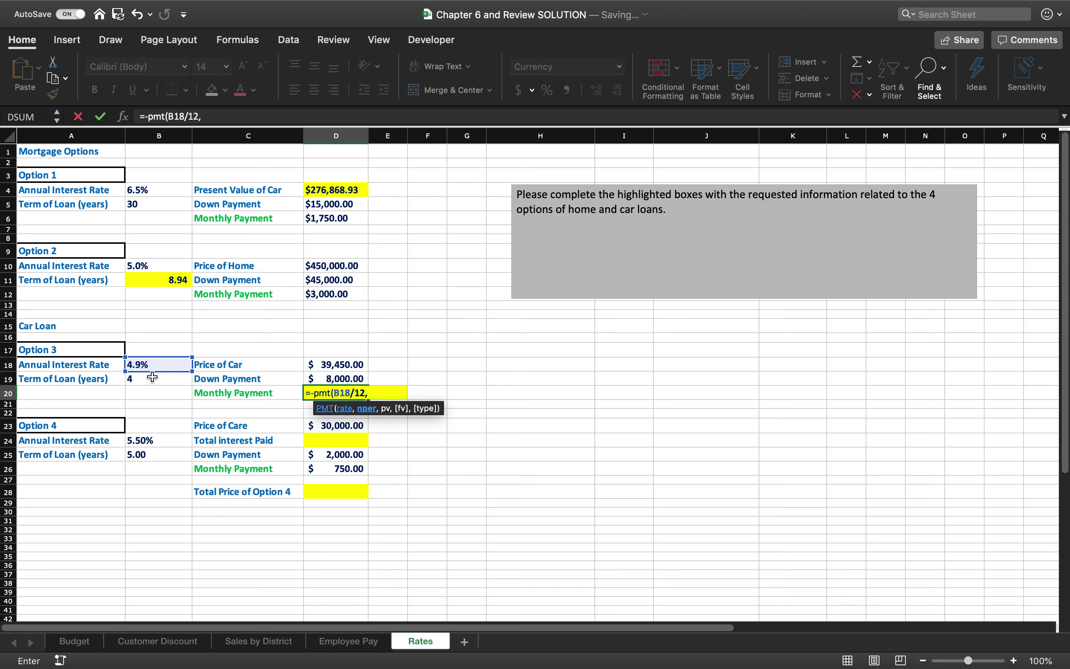
left_click(153, 377)
type("*I12")
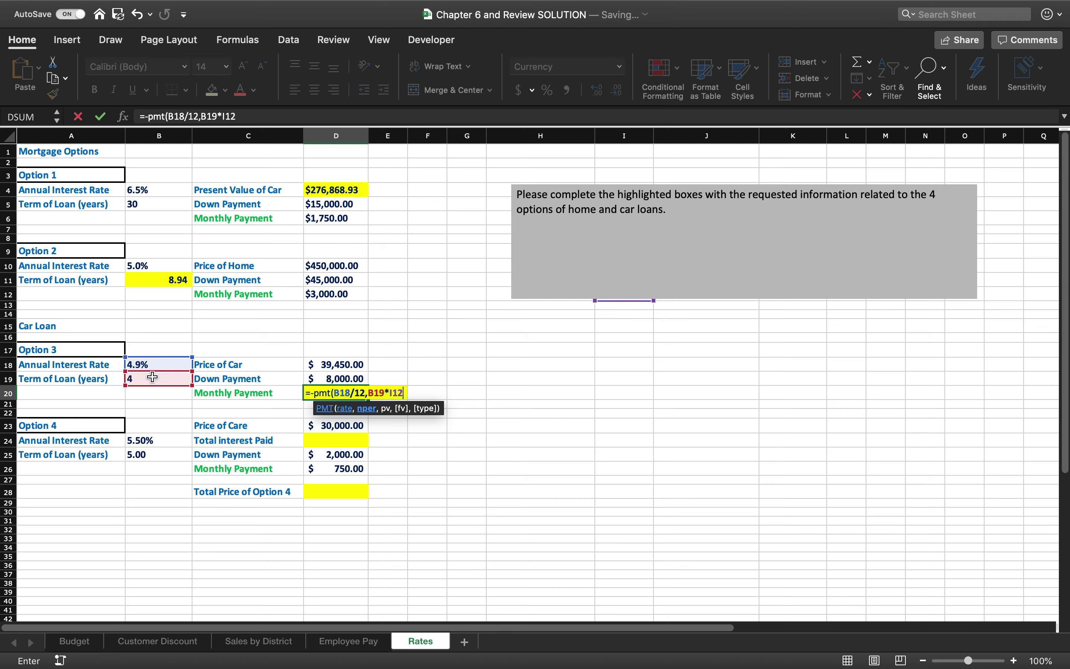
key("BackSpace")
key("BackSpace")
key("BackSpace")
type("12,")
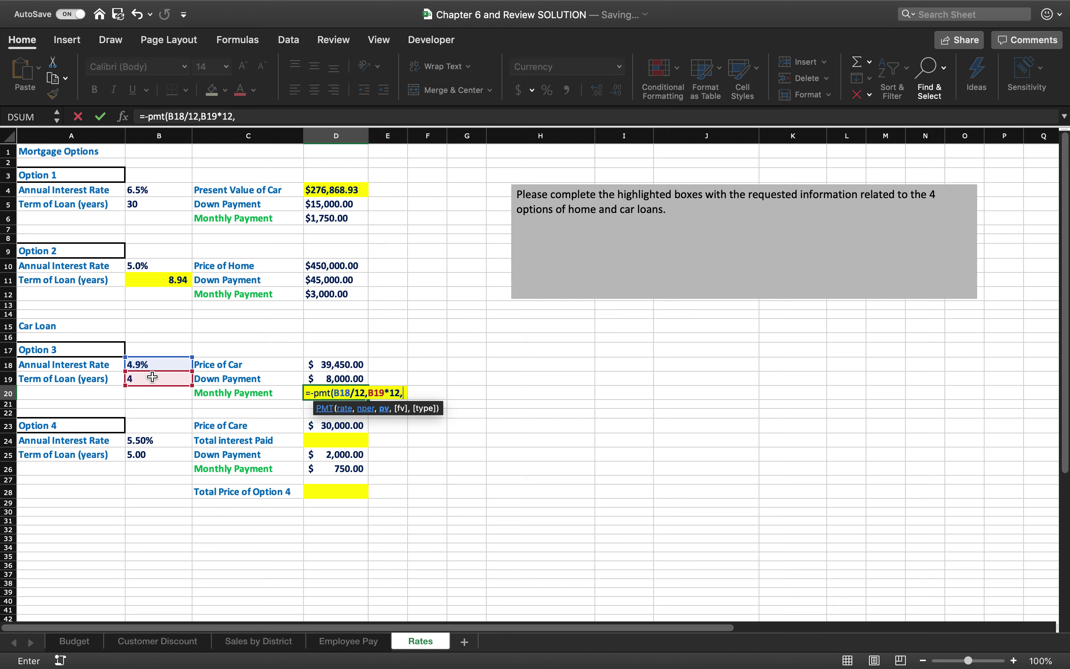
Finish the PMT formula with loan amount D18-D19, showing a $722.85 monthly payment.
left_click(329, 362)
type("-")
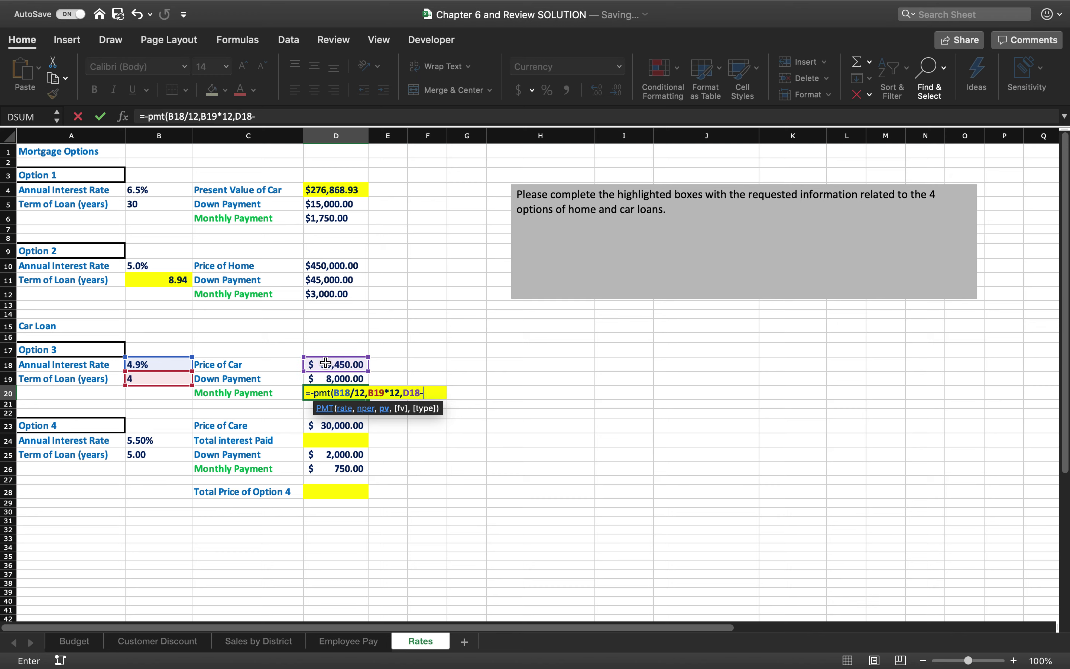
left_click(327, 376)
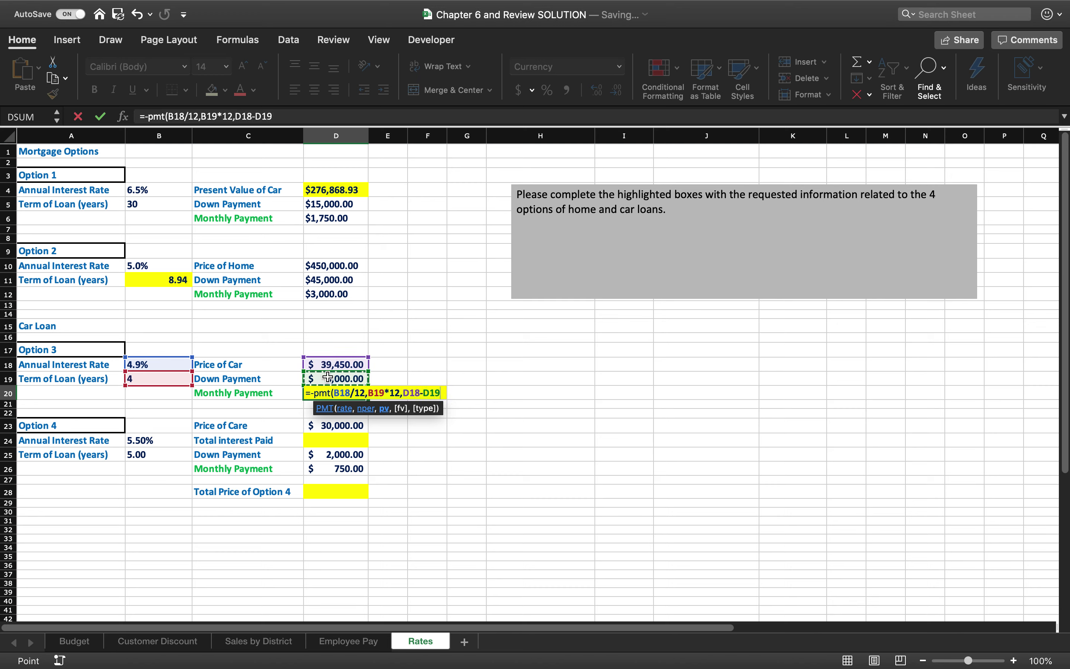
type(")")
key("Return")
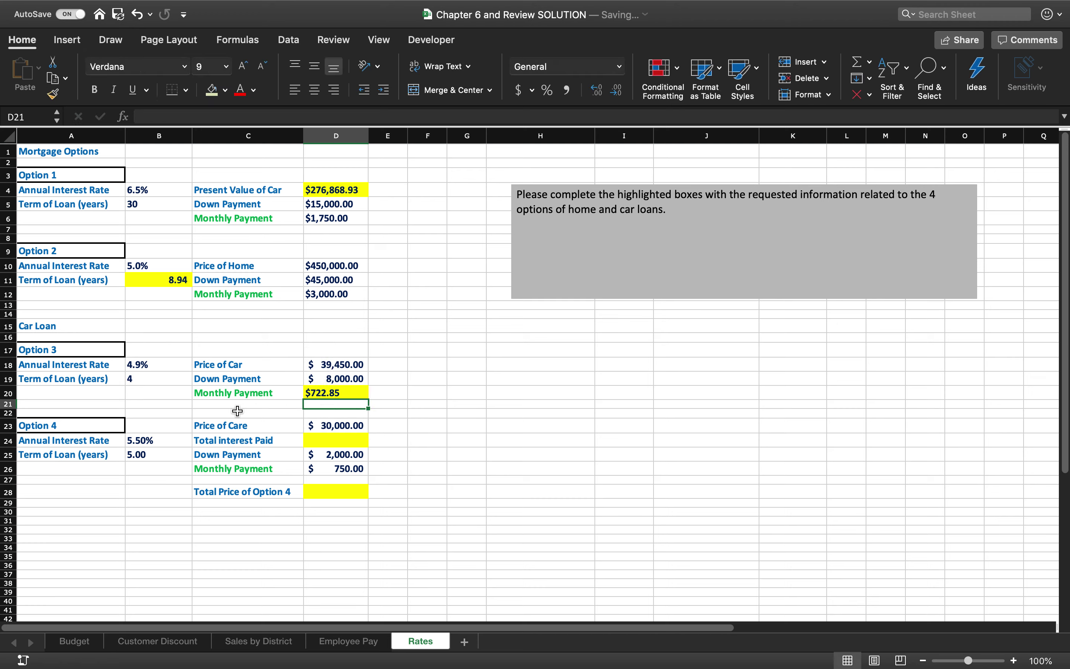
left_click(342, 439)
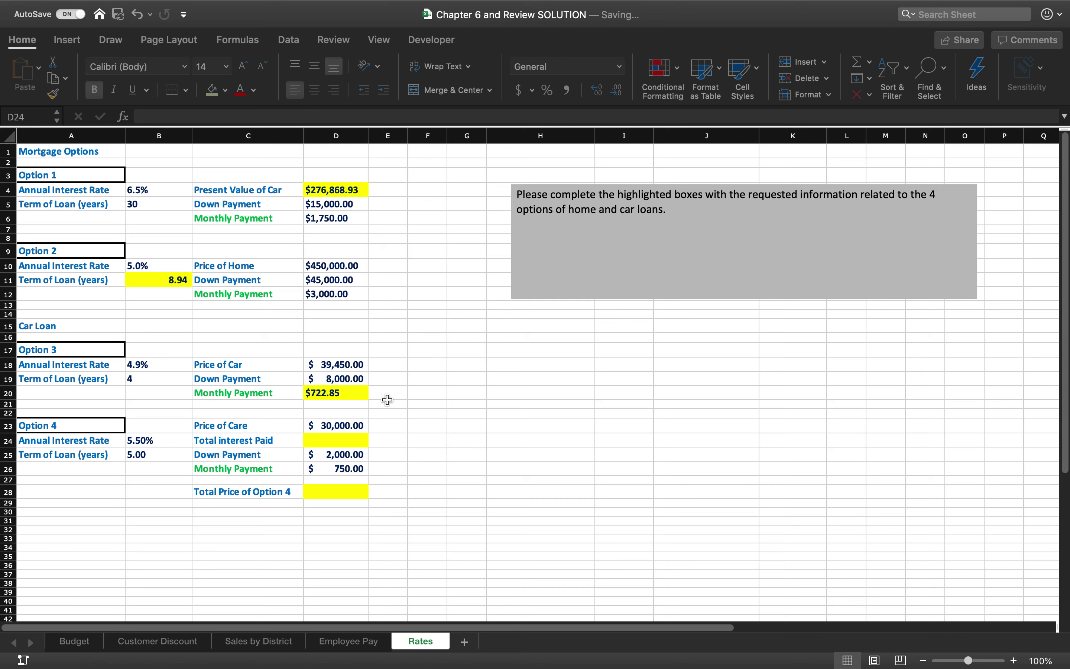
Start a CUMIPMT formula in D24 with rate B24/12 and B25*12 periods.
left_click(346, 438)
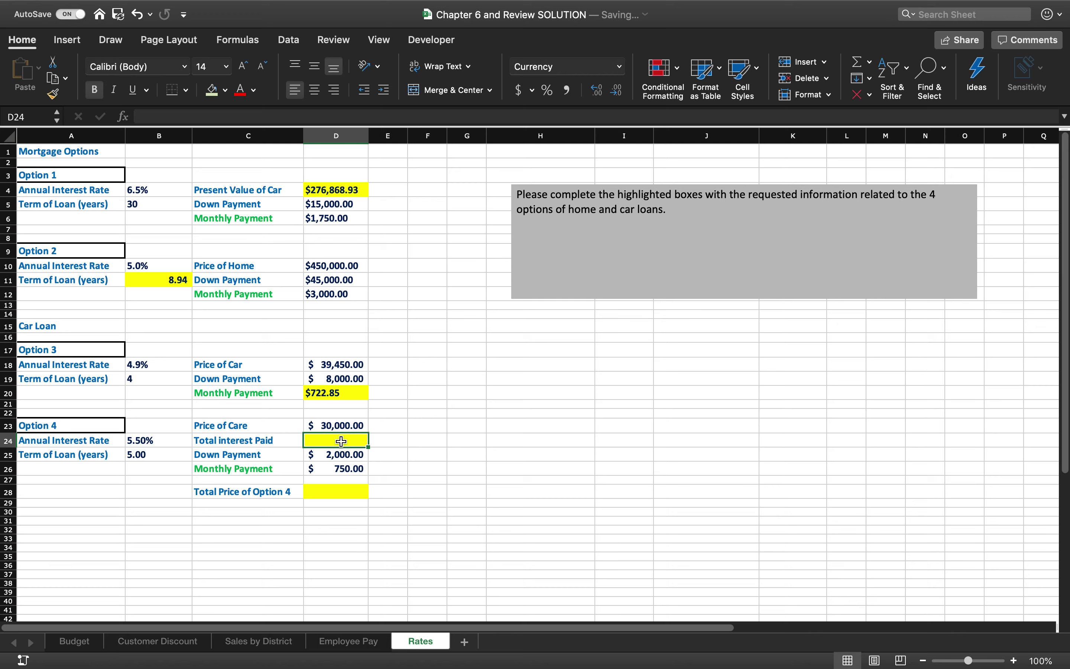
type("=-")
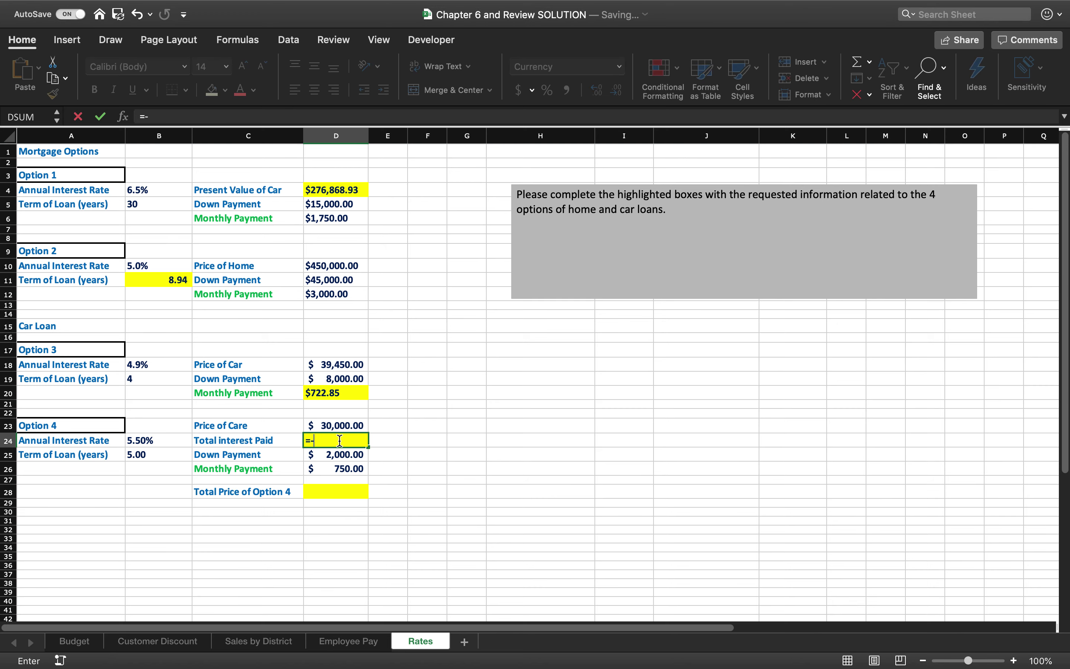
type("cumipmt(")
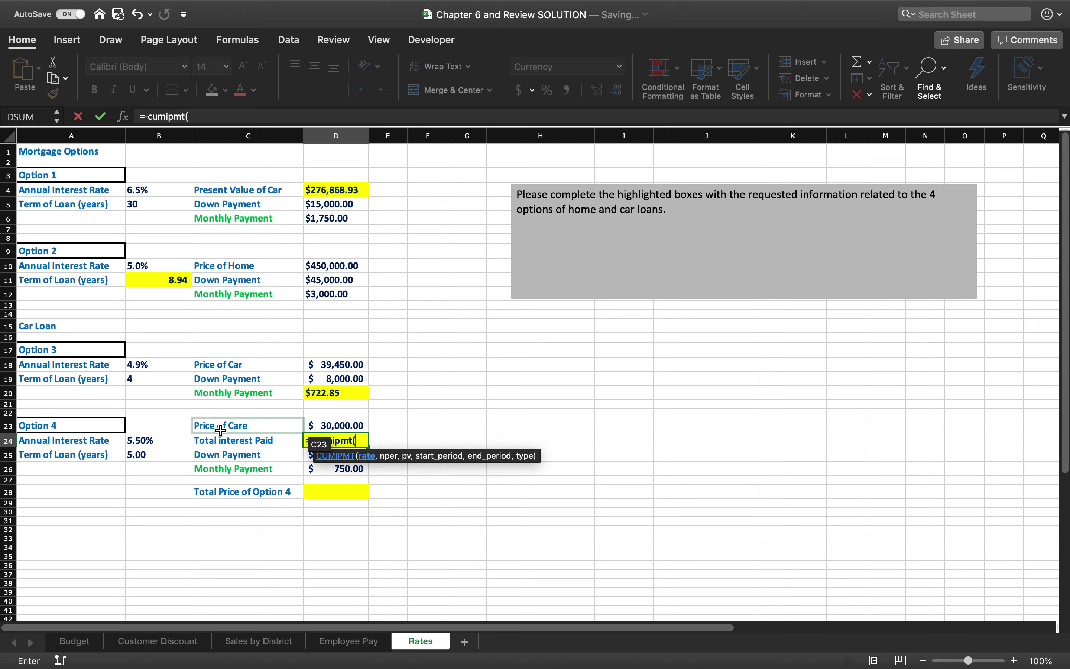
left_click(158, 438)
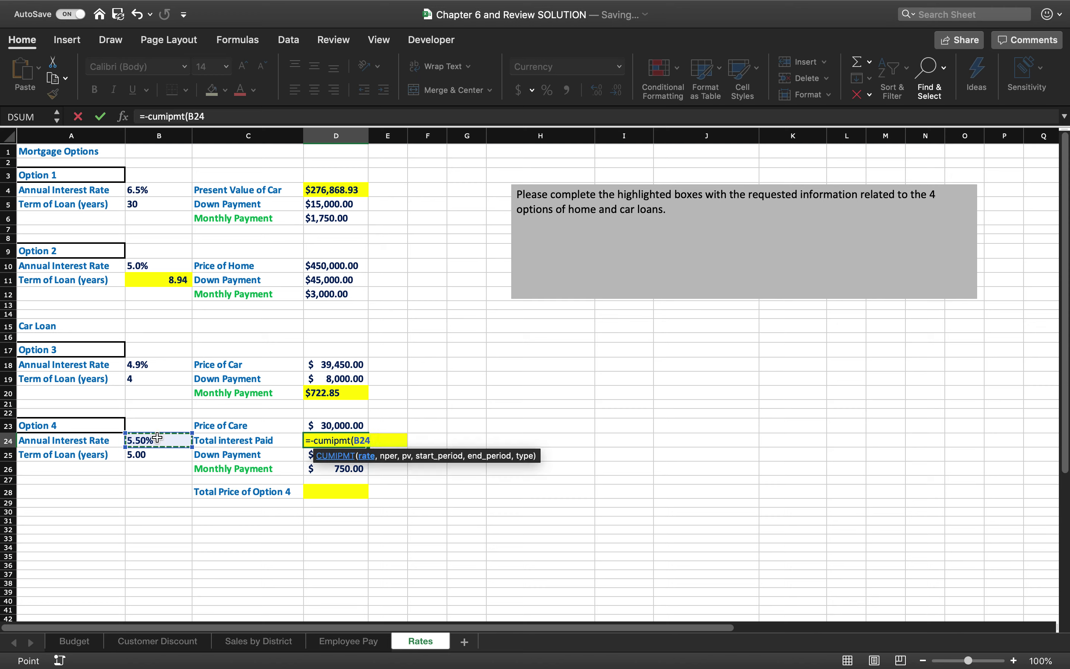
type("/12,")
left_click(146, 455)
type("*12")
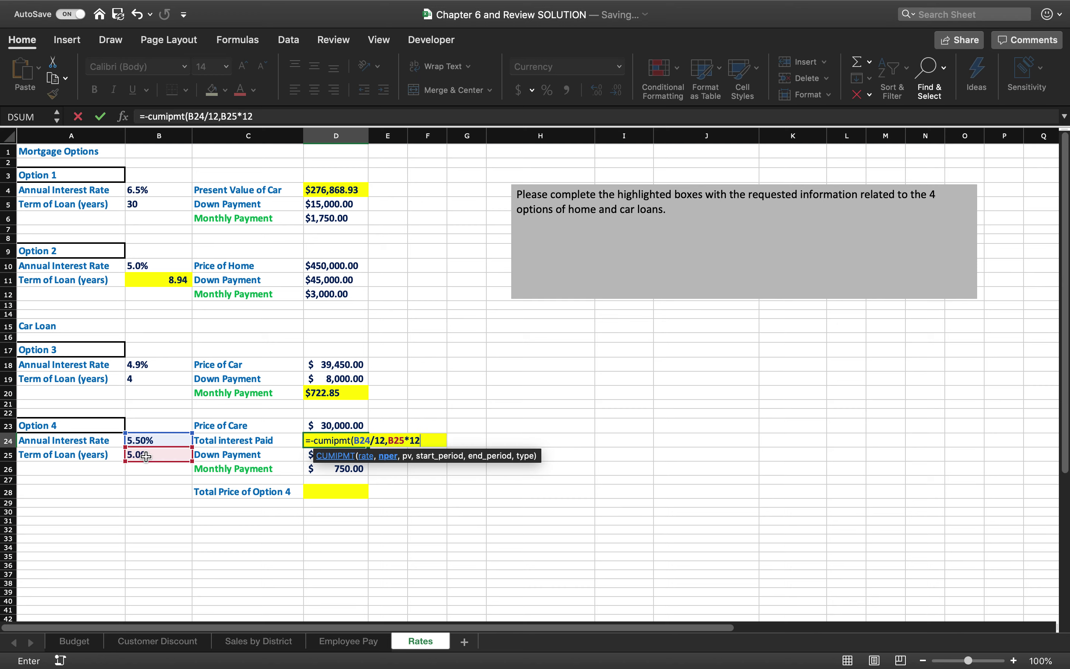
type(",")
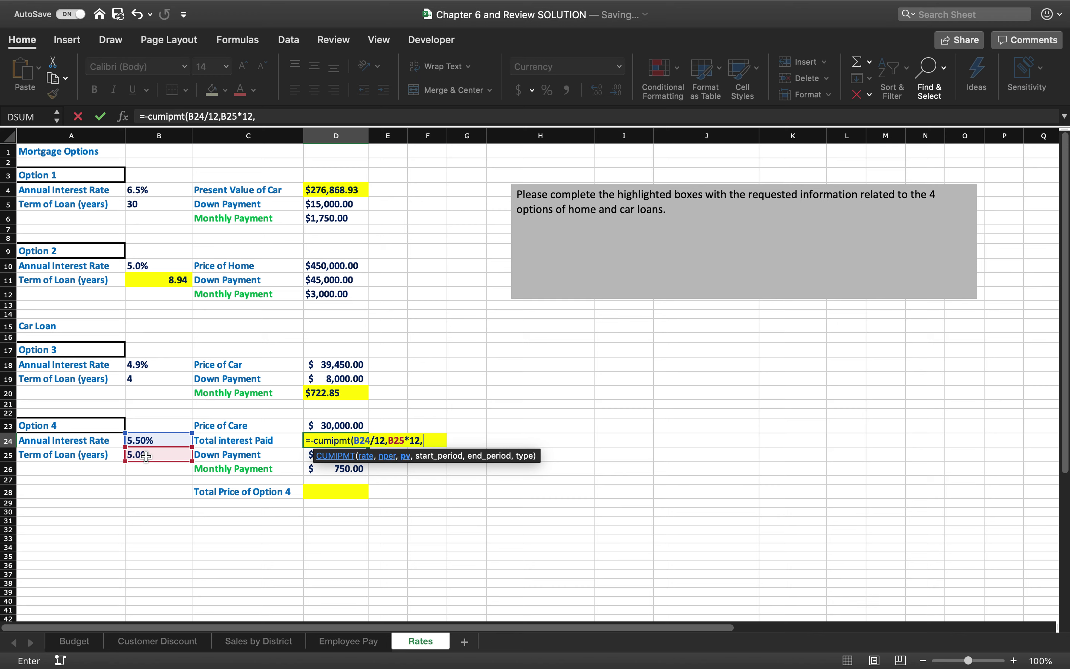
Finish it with present value D23-D25, periods 1 to B25*12, type 0, returning $4,089.95.
left_click(328, 424)
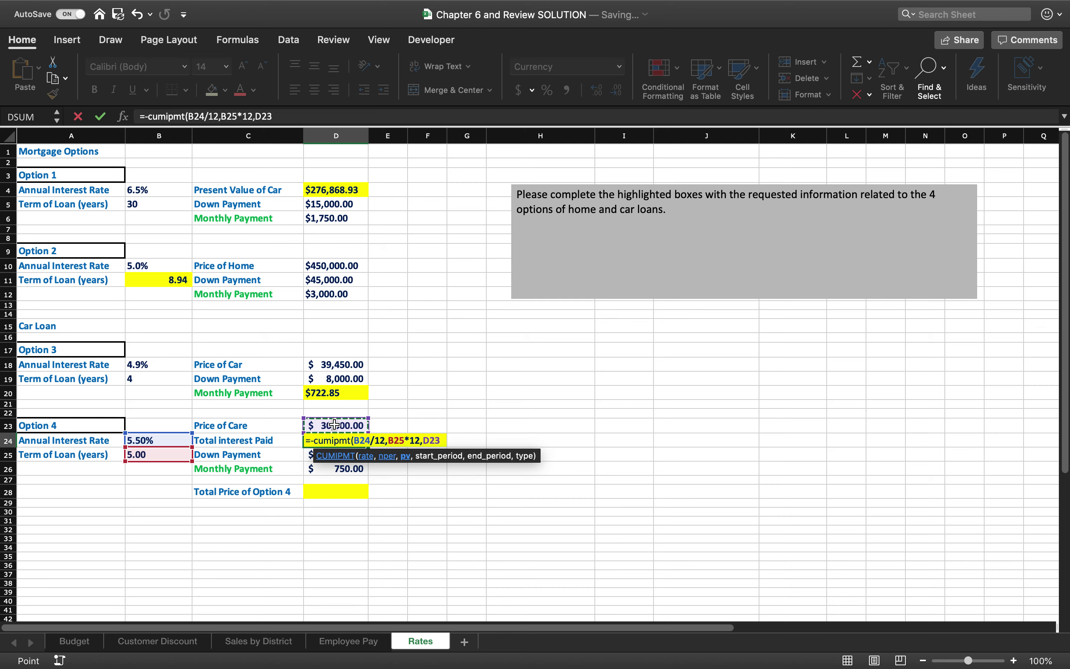
type("-")
left_click(308, 457)
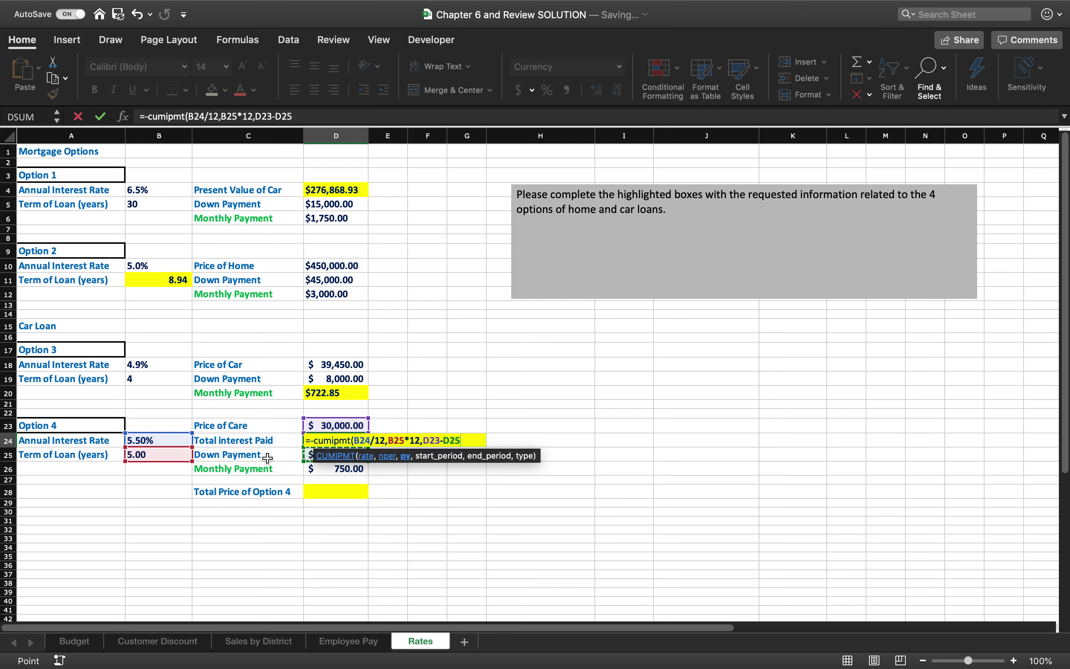
type(",")
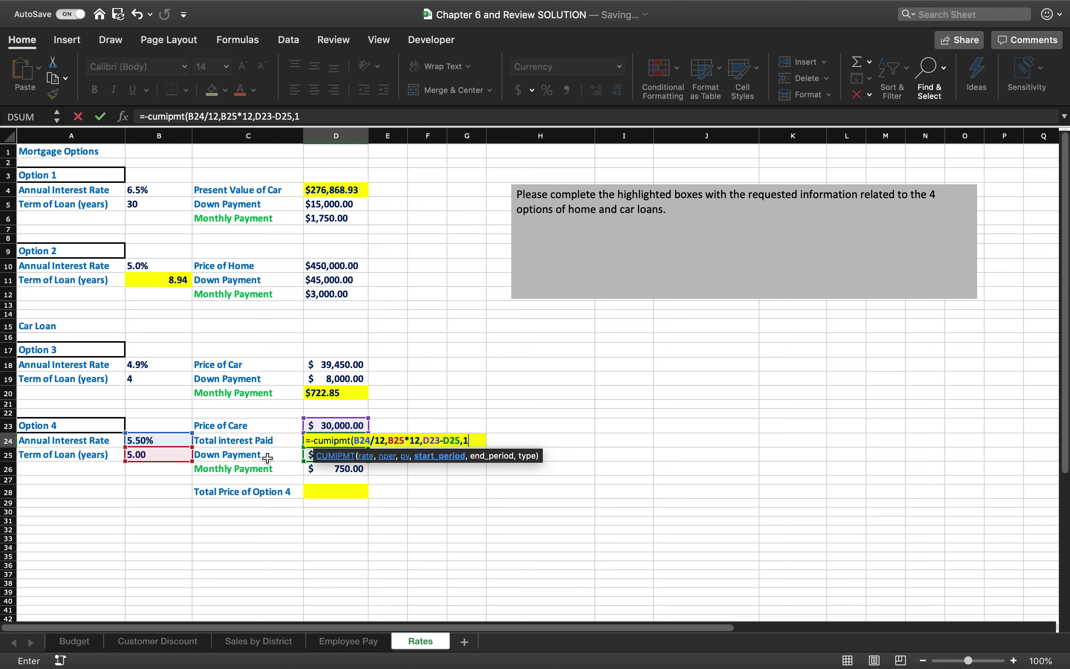
type("1,")
left_click(147, 455)
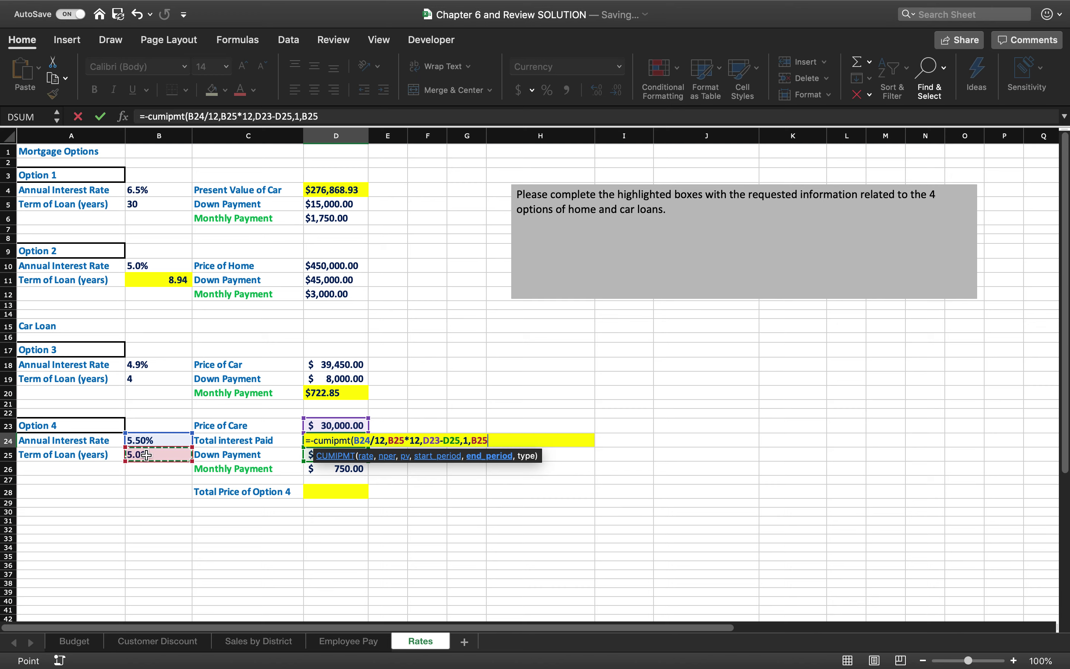
type("*12,")
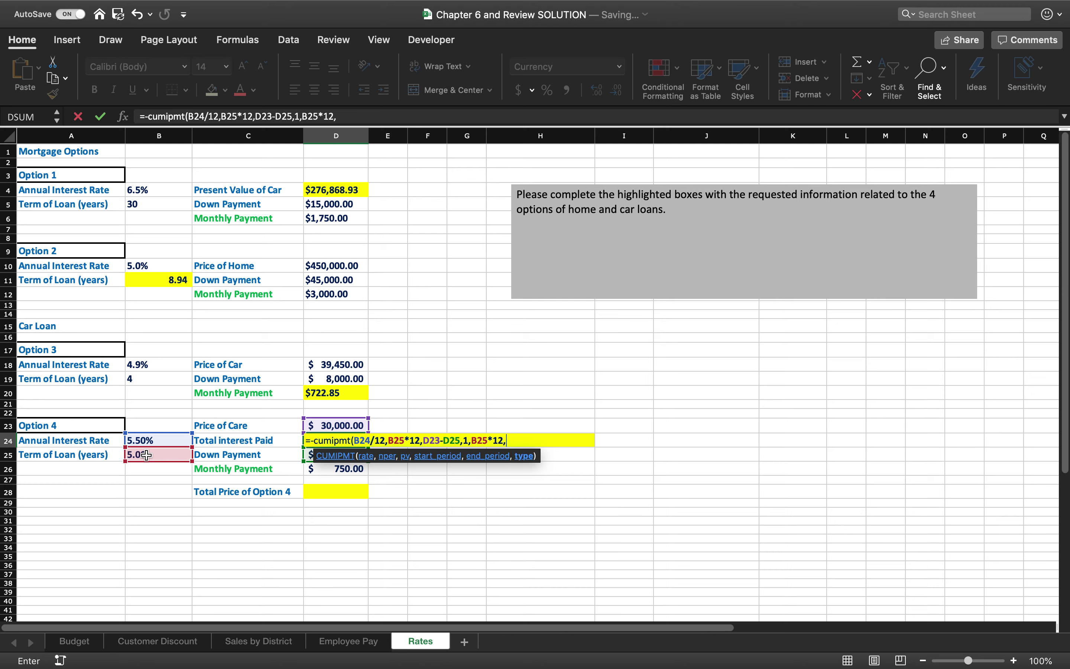
type("00")
key("BackSpace")
type(")")
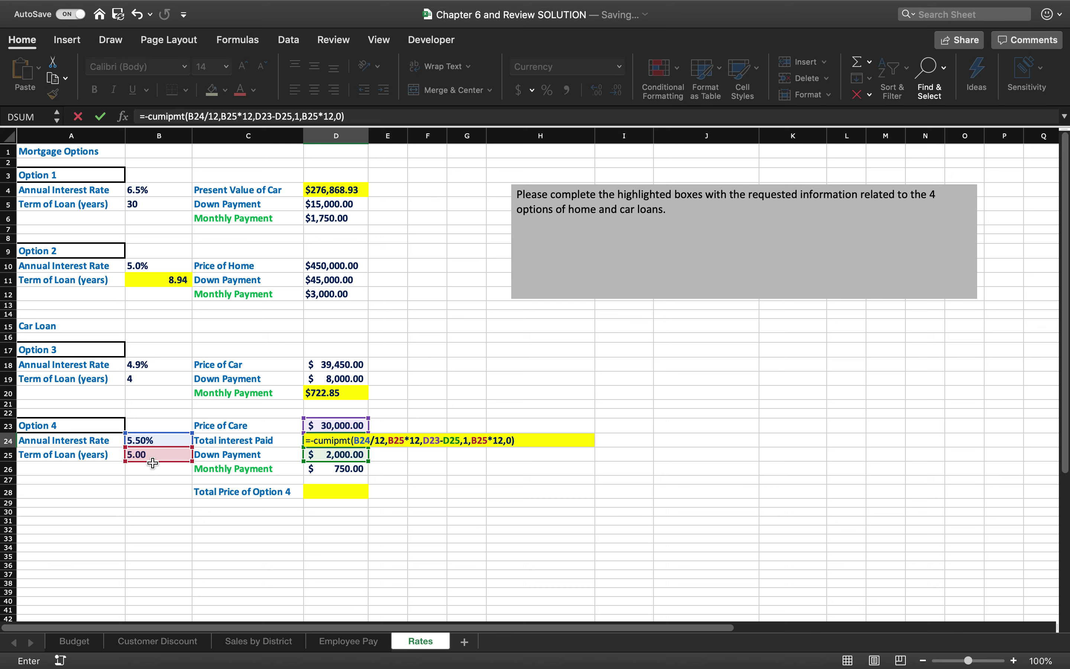
key("Return")
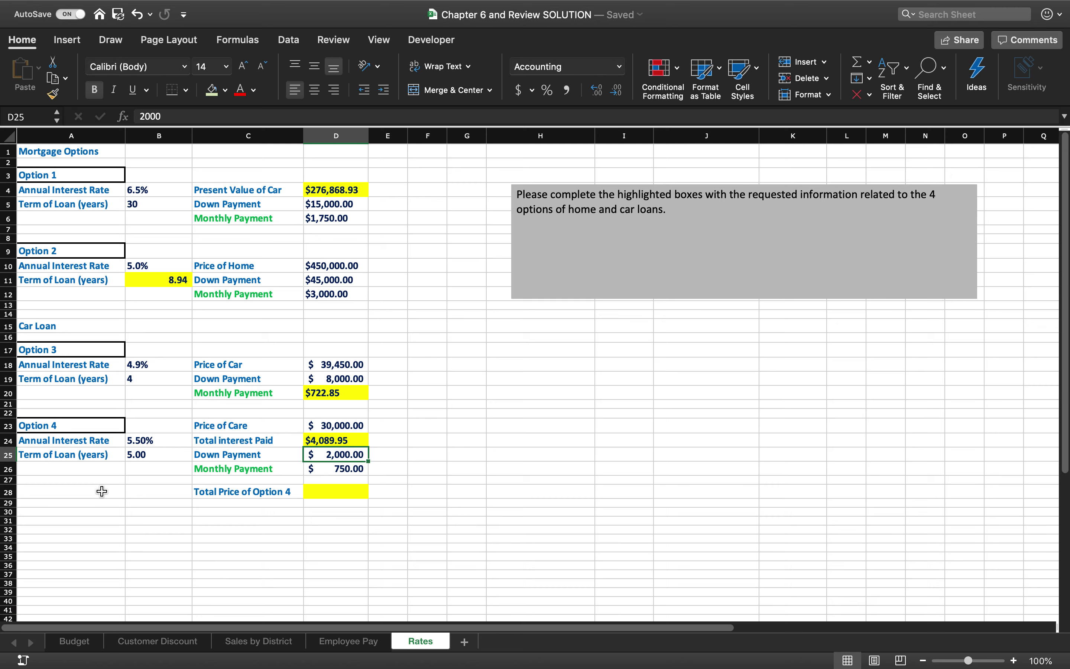
Enter =D23+D24+D25 in D28 so Option 4's total price shows $36,089.95.
left_click(321, 496)
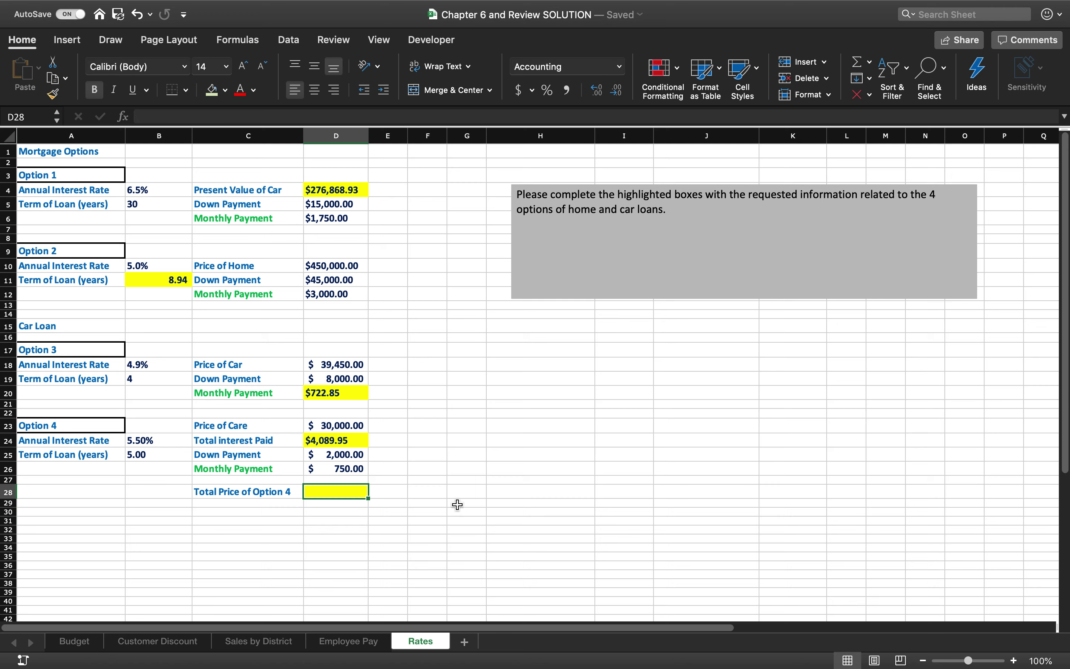
type("=")
left_click(338, 424)
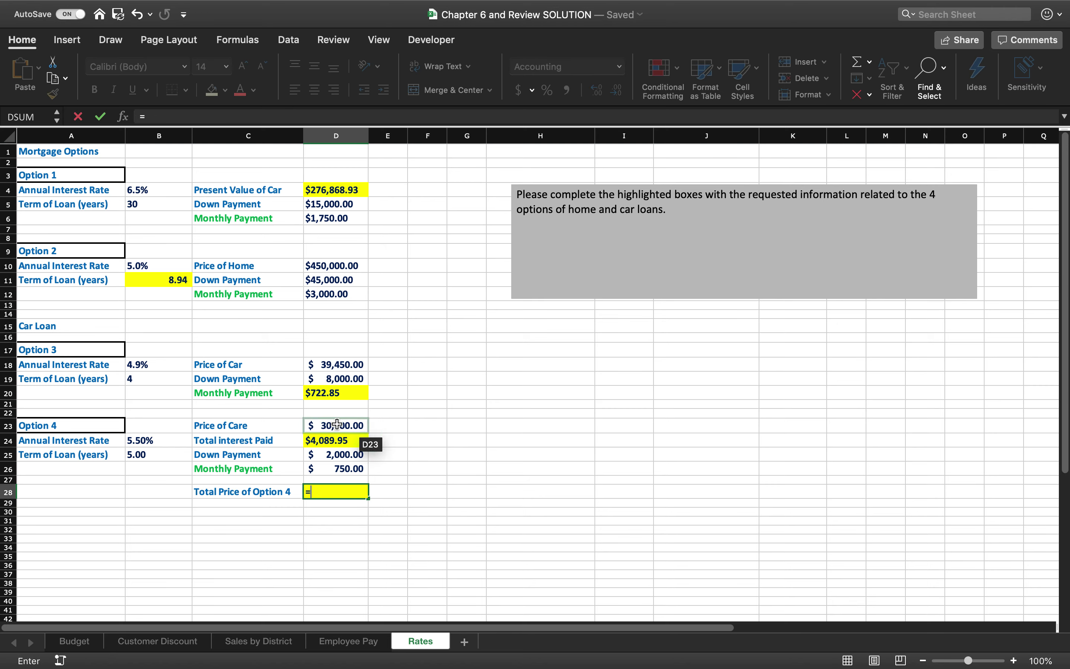
type("+")
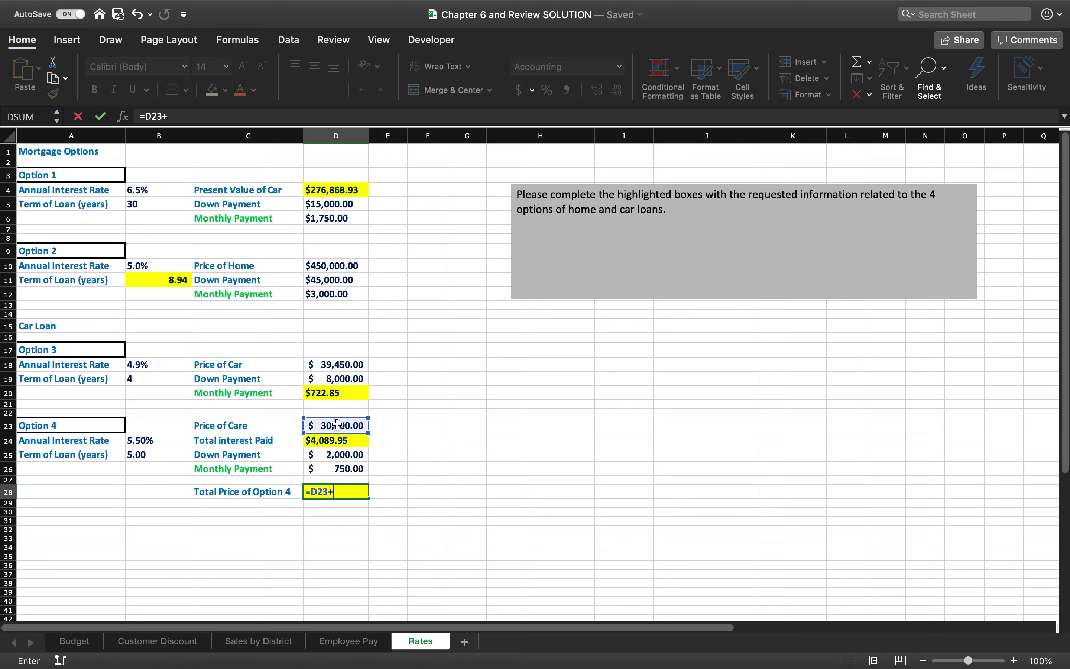
left_click(334, 440)
type("+")
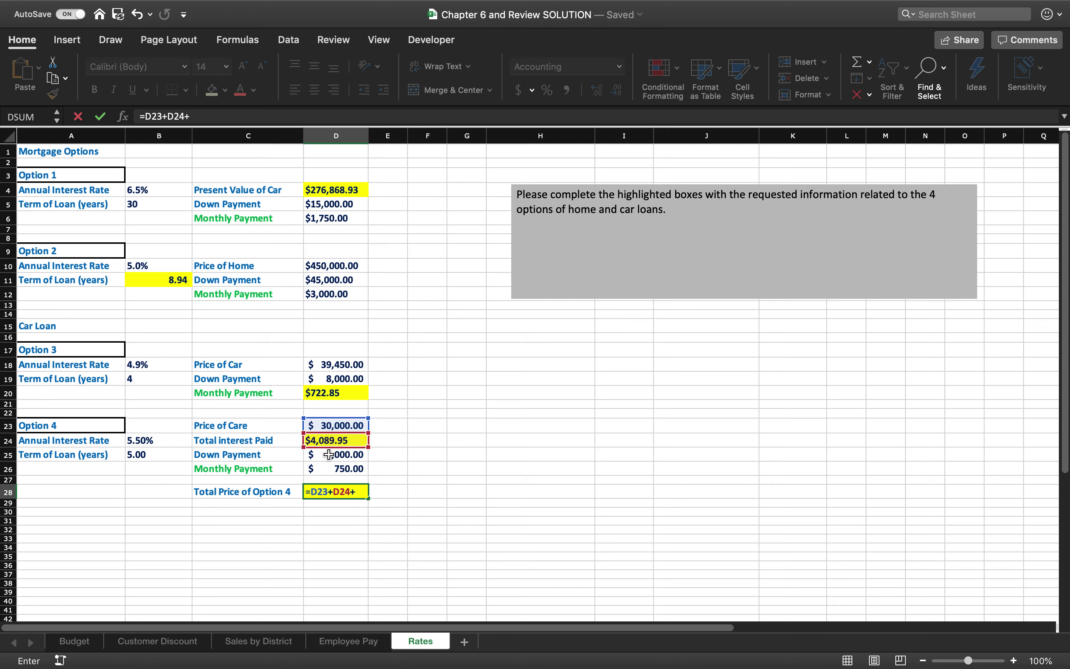
left_click(328, 454)
key("Return")
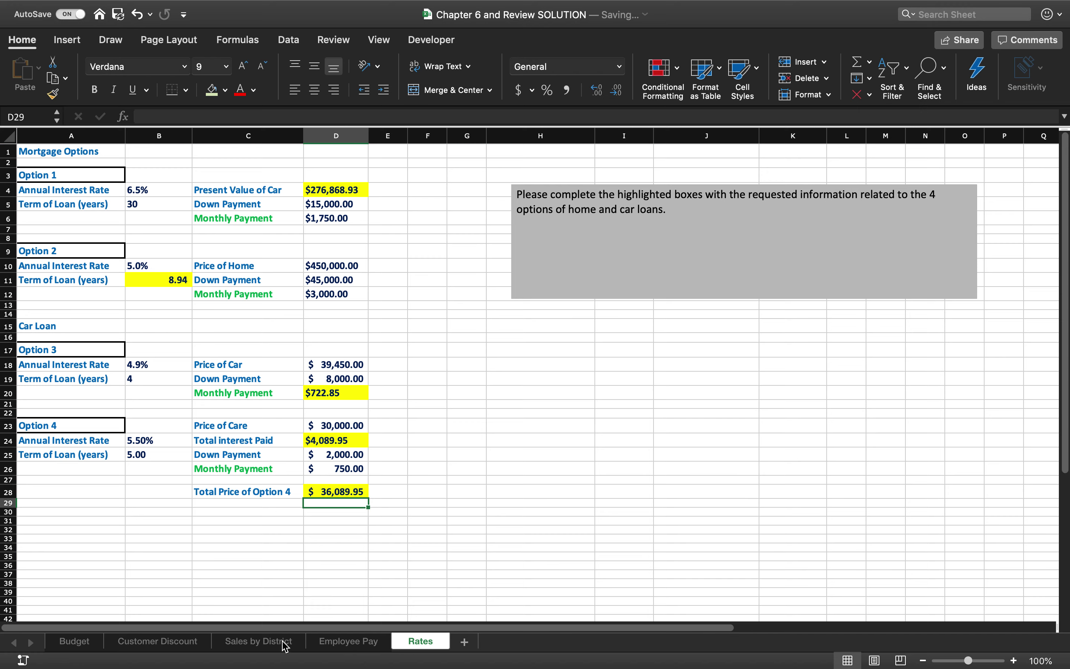
left_click(352, 646)
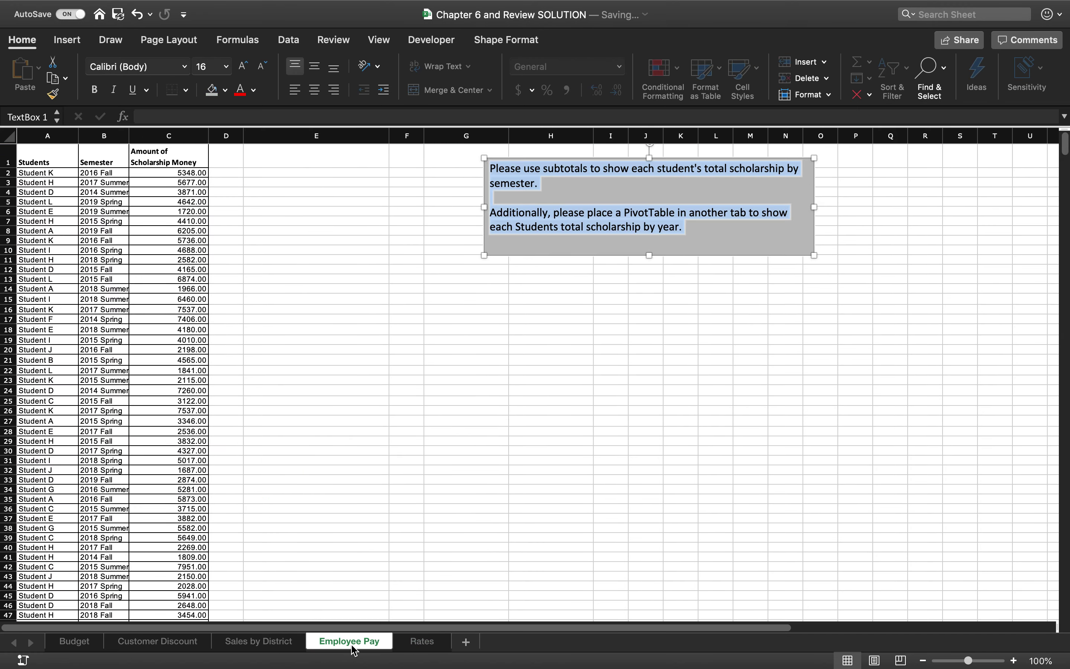
left_click(406, 315)
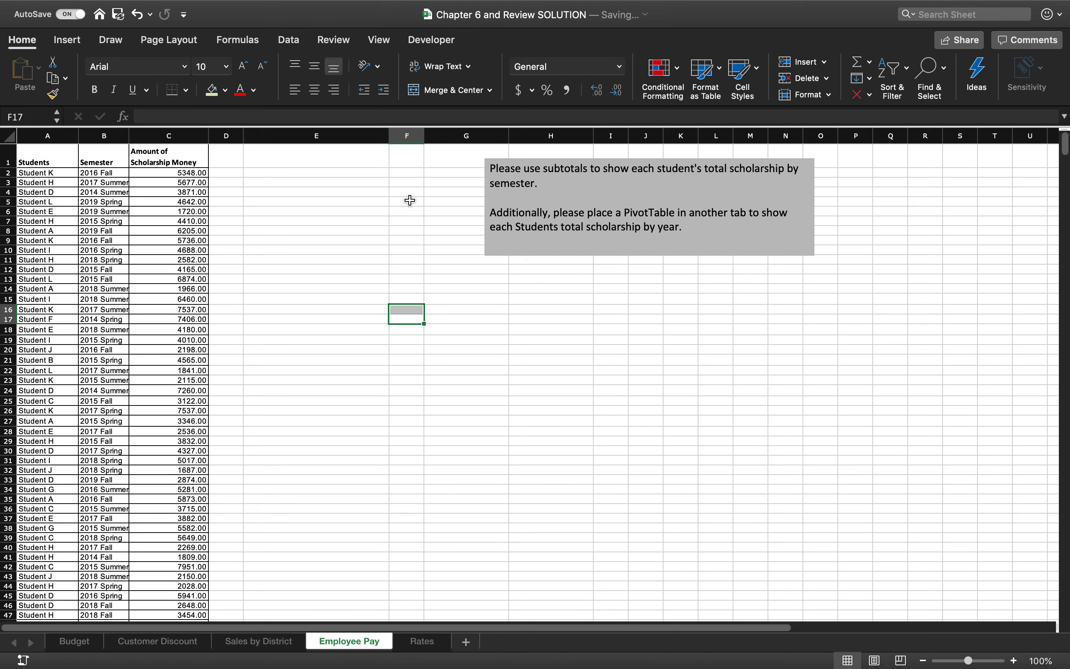
left_click_drag(38, 158, 195, 160)
left_click(161, 181)
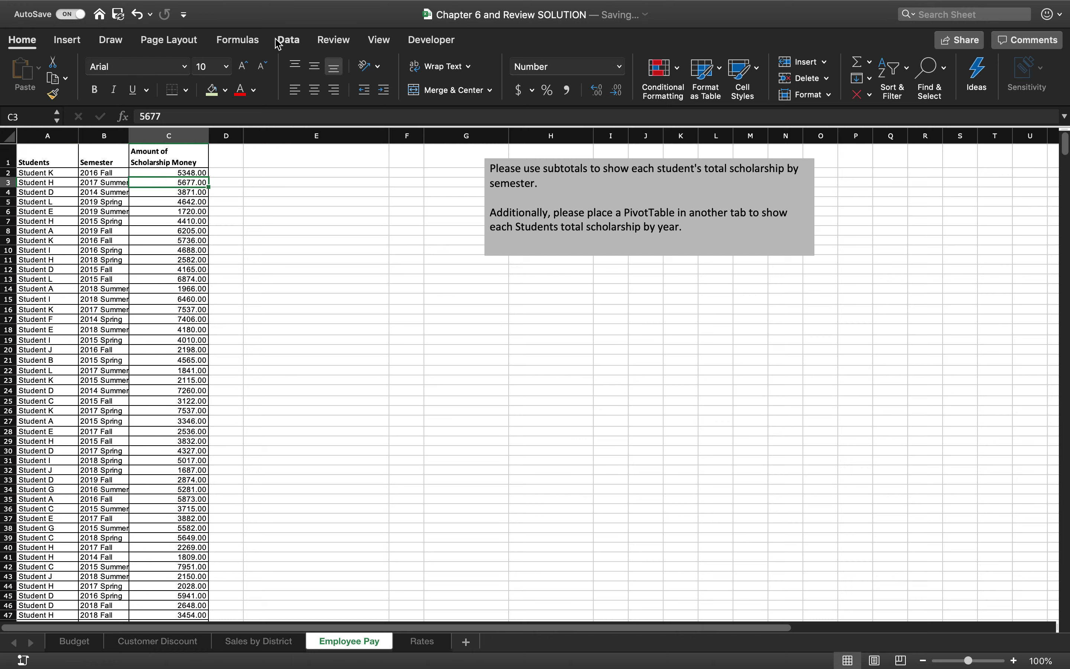
left_click(287, 41)
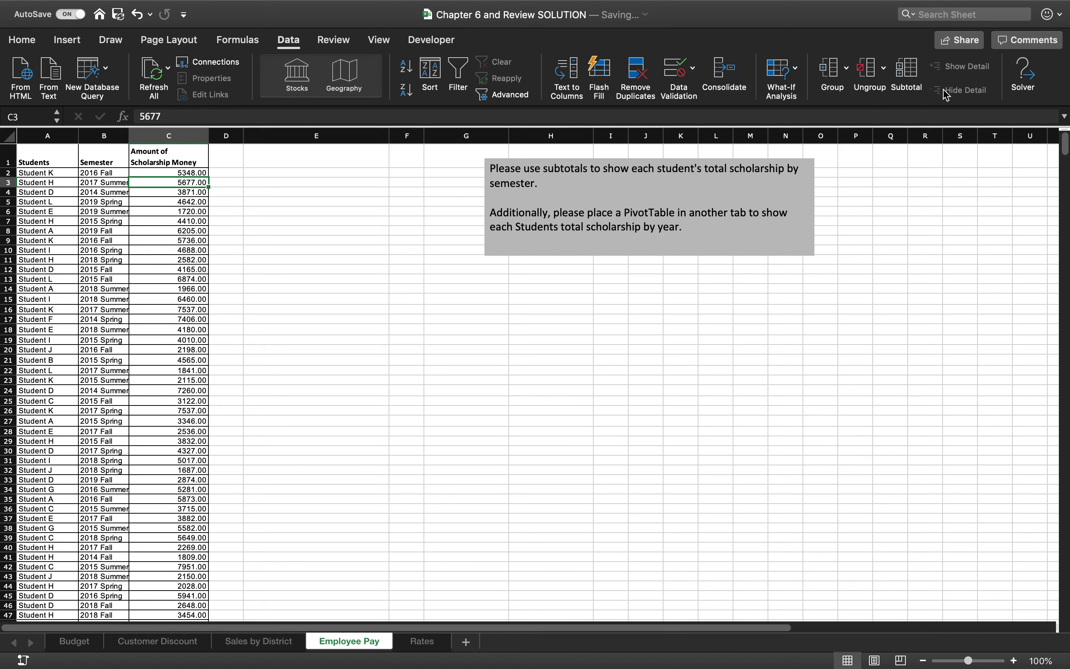
left_click(906, 77)
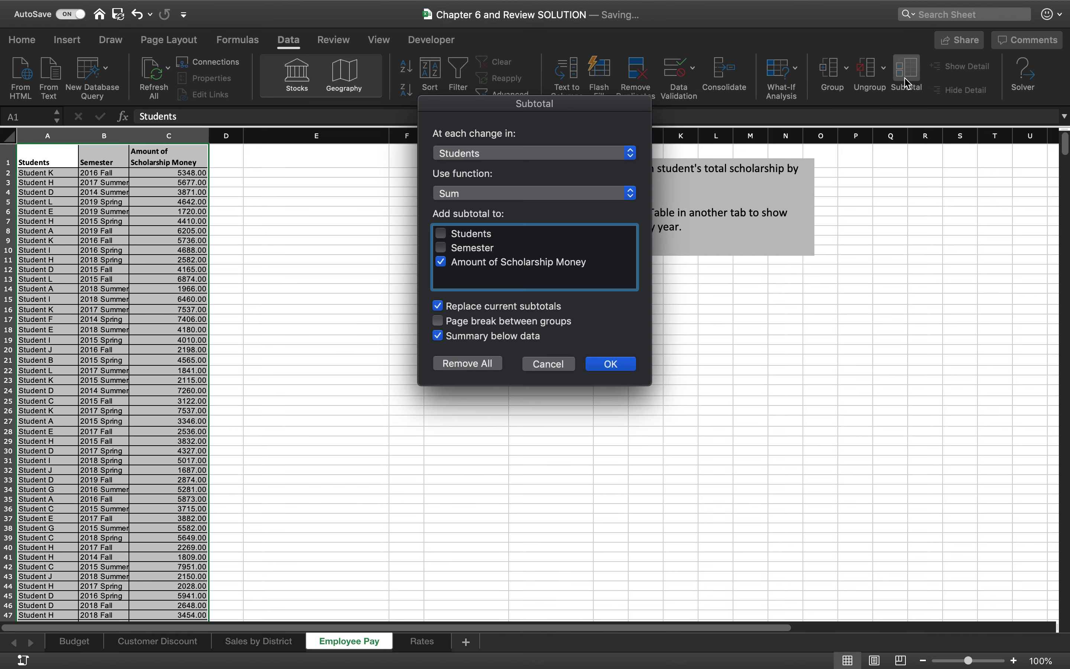
left_click(553, 364)
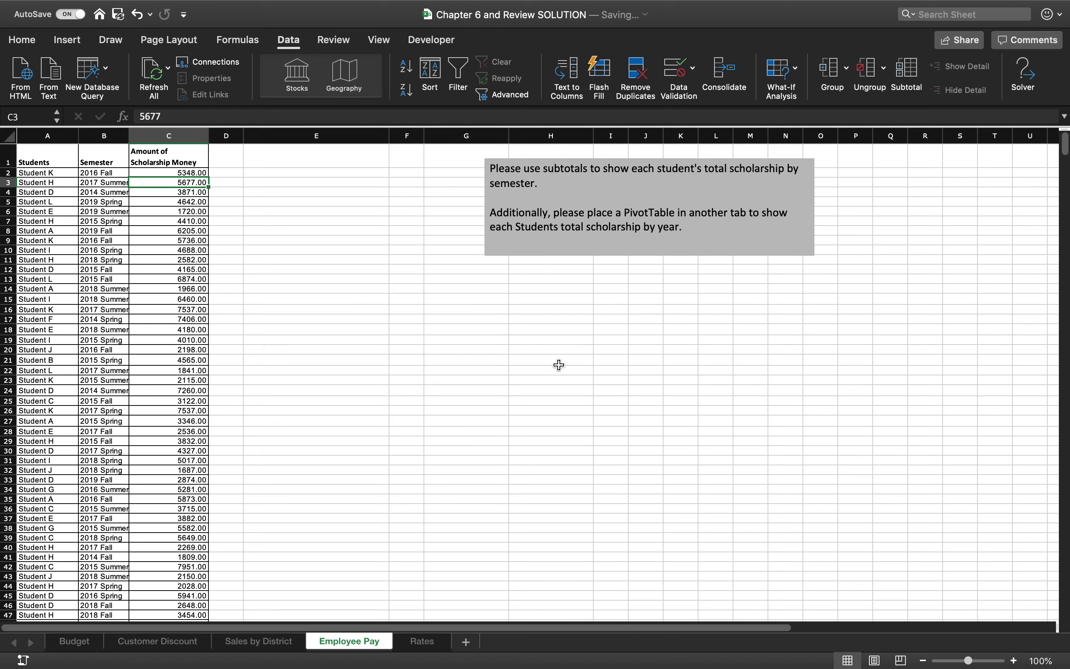
Sort the scholarship table by Students, with a second sort level by Semester.
left_click(43, 151)
left_click(430, 74)
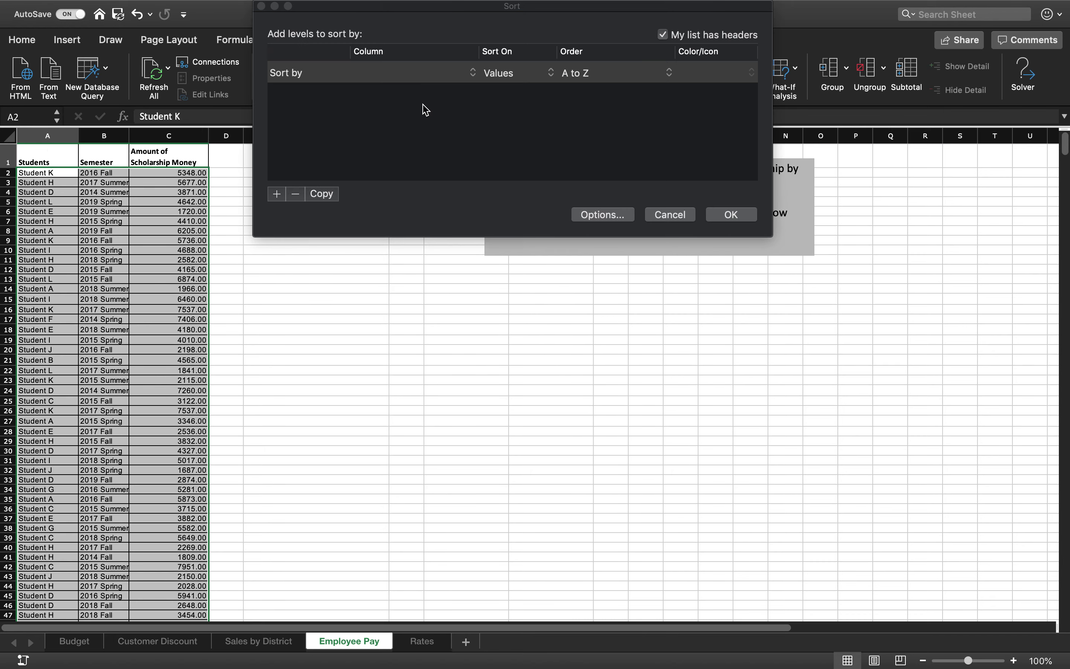
left_click(392, 75)
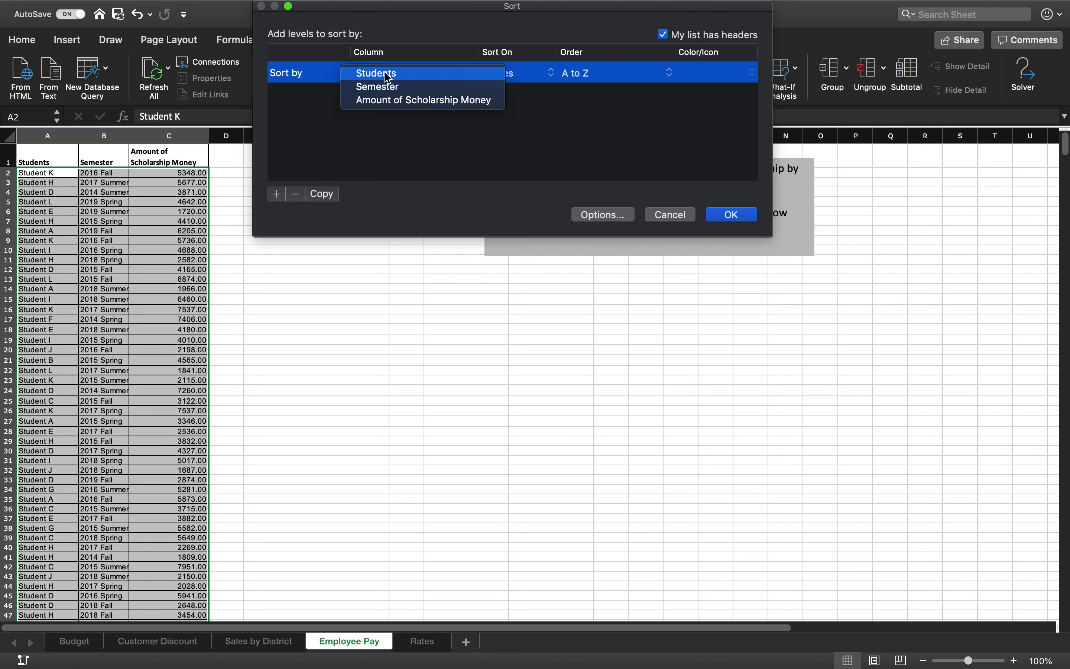
left_click(380, 74)
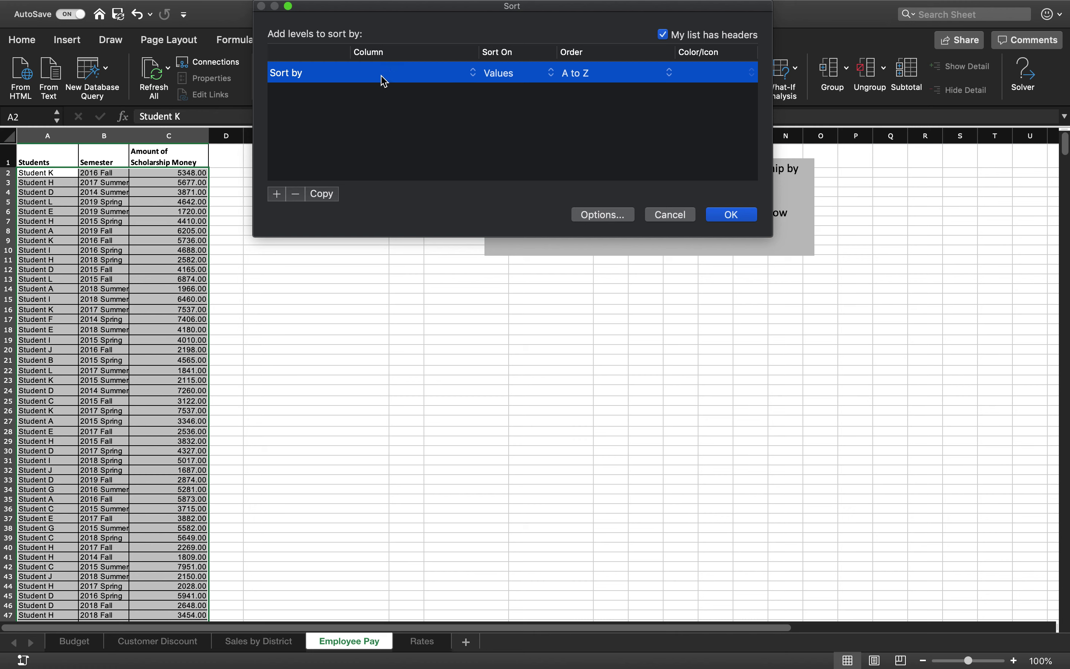
left_click(277, 194)
left_click(373, 94)
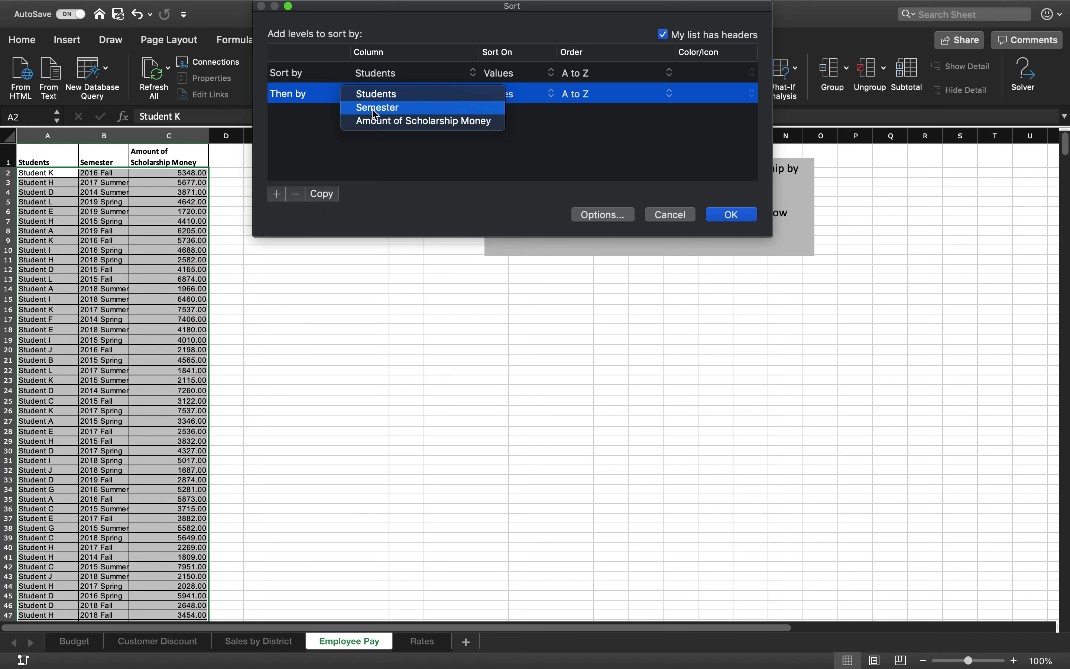
left_click(376, 105)
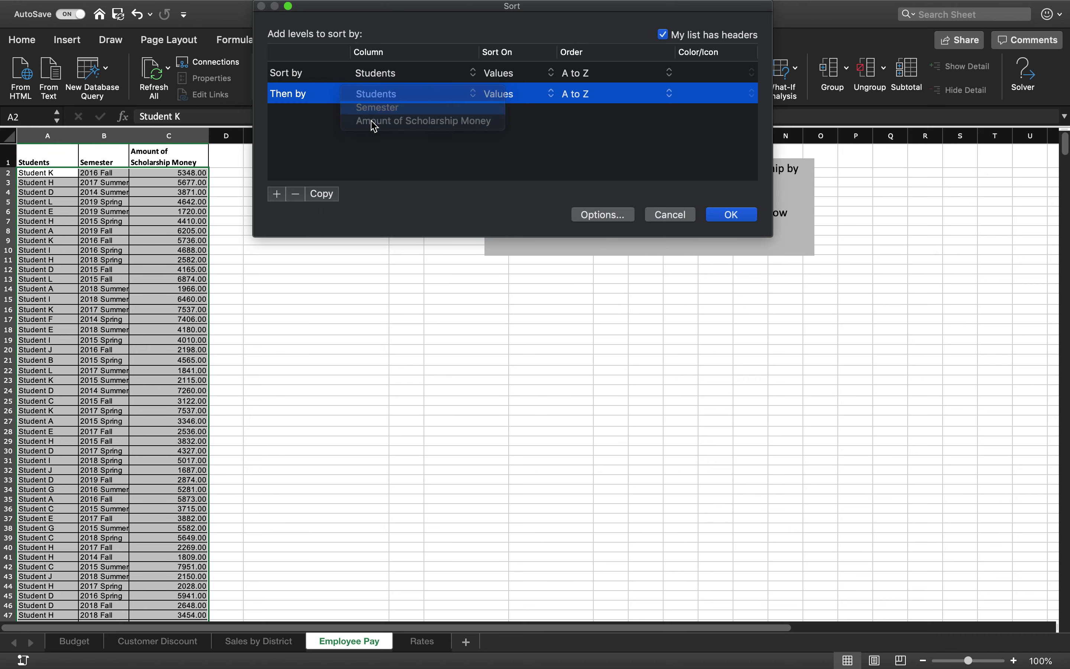
left_click(743, 218)
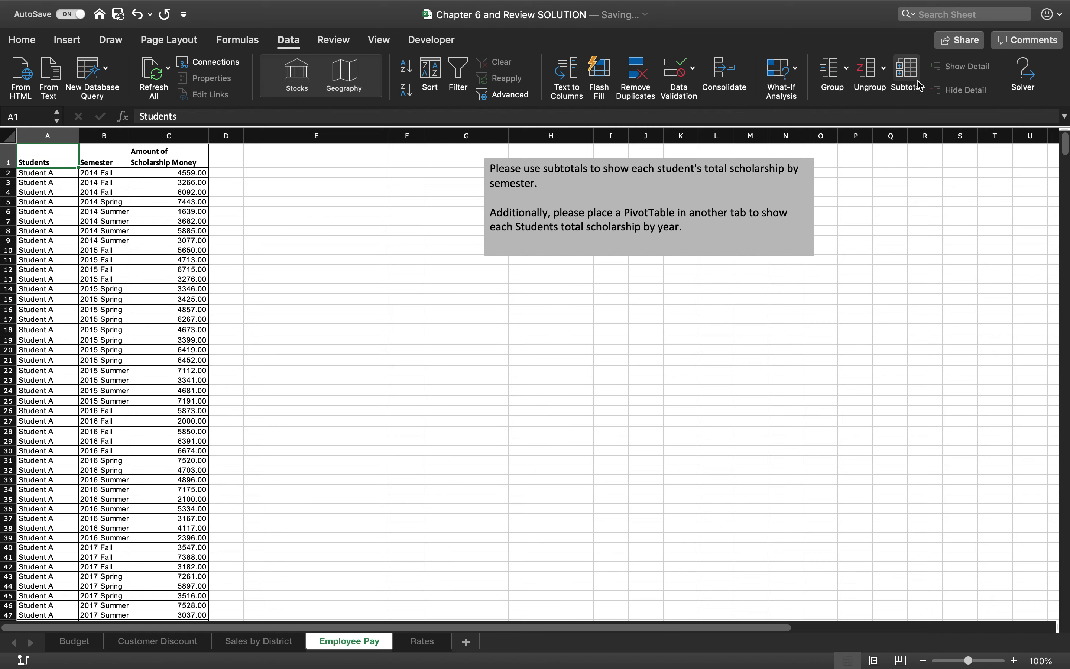
Add per-student Sum subtotals of scholarship money, then collapse and re-expand the outline to level 3.
left_click(906, 72)
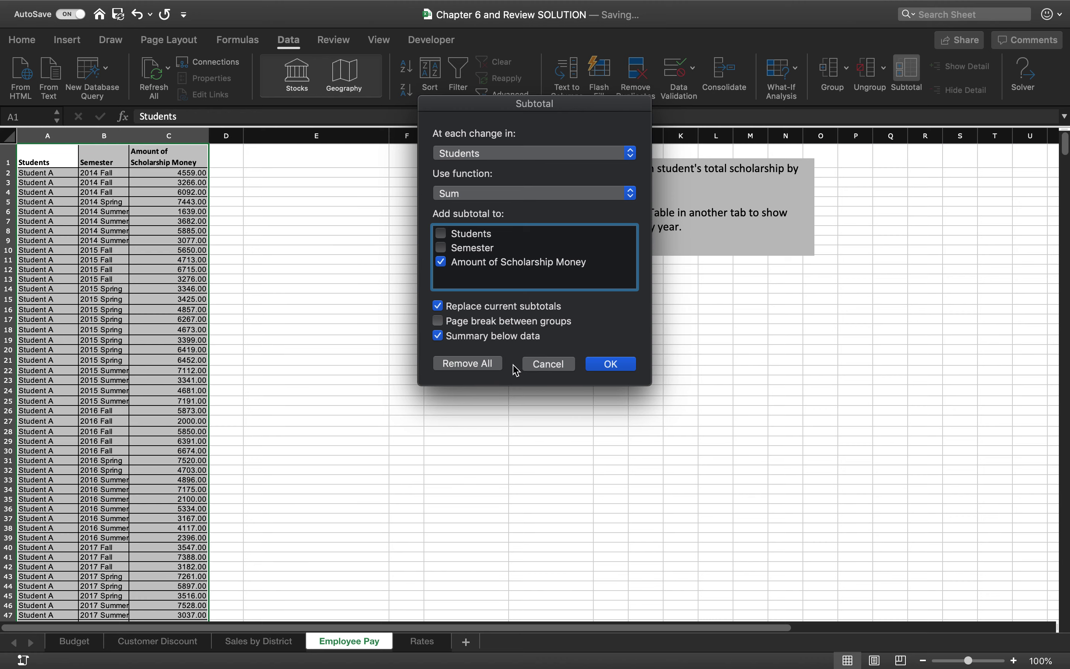
left_click(612, 364)
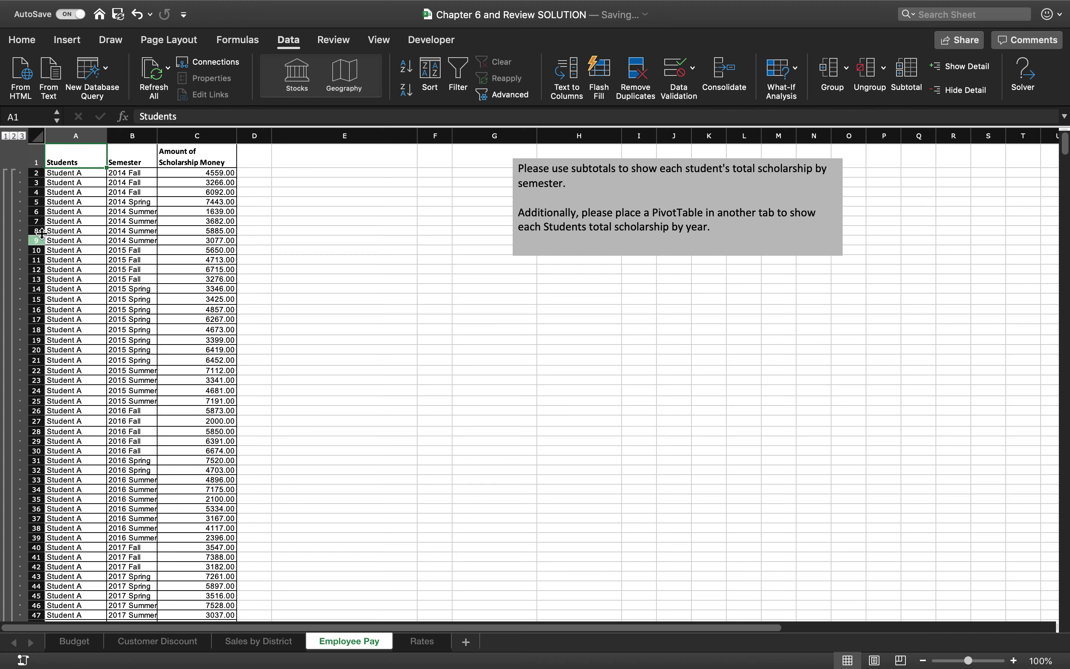
left_click(13, 137)
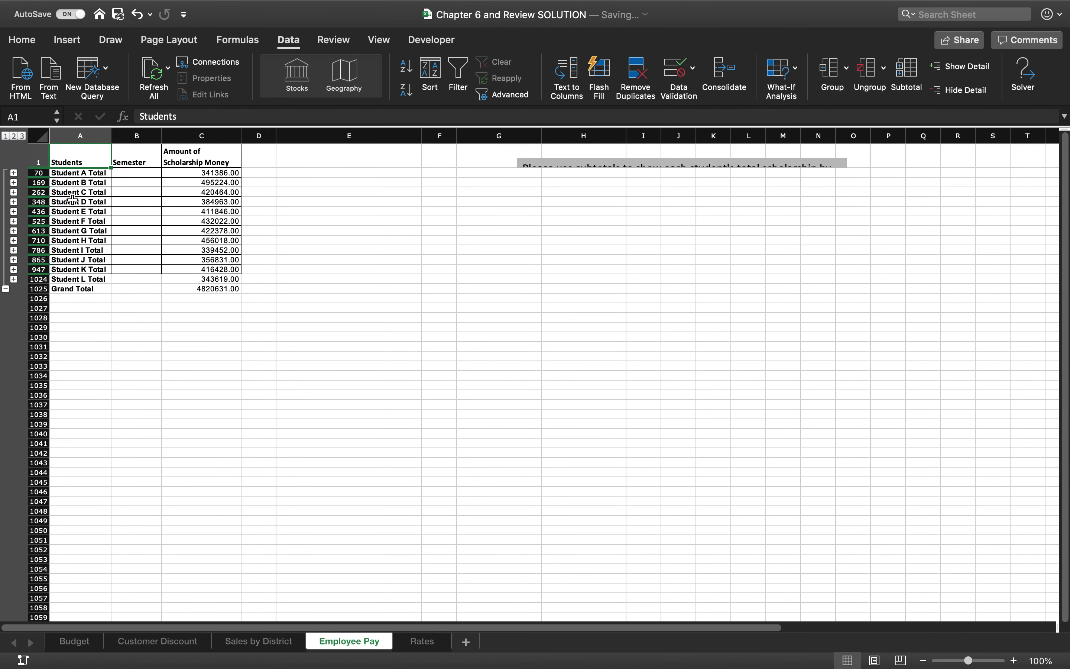
left_click(22, 136)
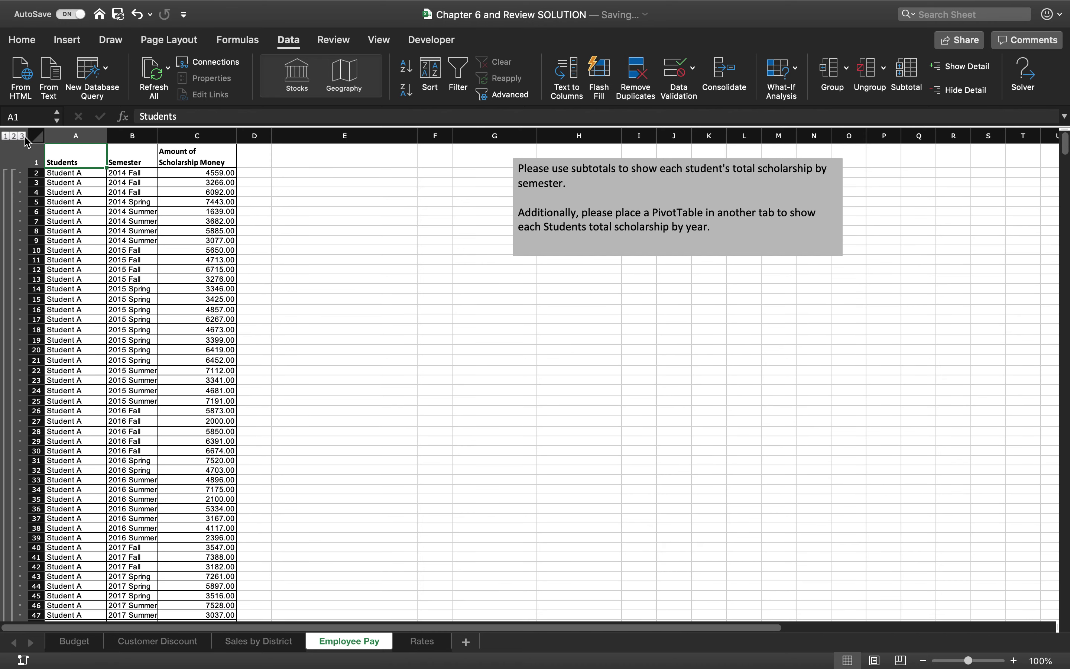
mouse_move(1064, 152)
left_mouse_down()
mouse_move(1063, 183)
mouse_move(1064, 149)
left_mouse_up()
Add Sum subtotals at each change in Semester, keeping the existing student subtotals.
left_click(907, 79)
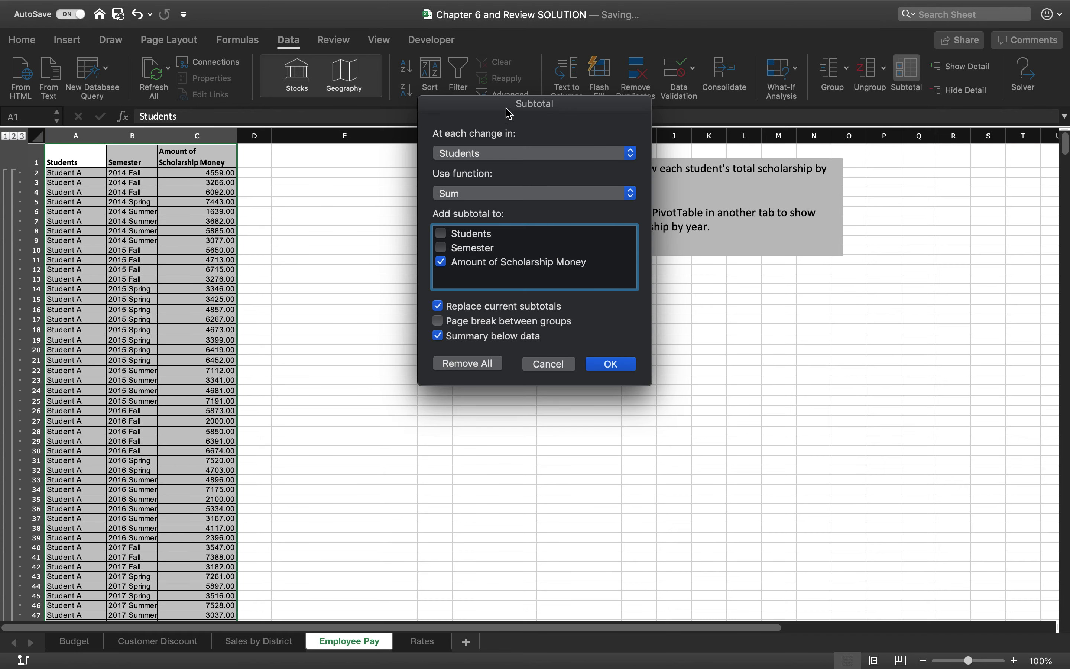
left_click(465, 153)
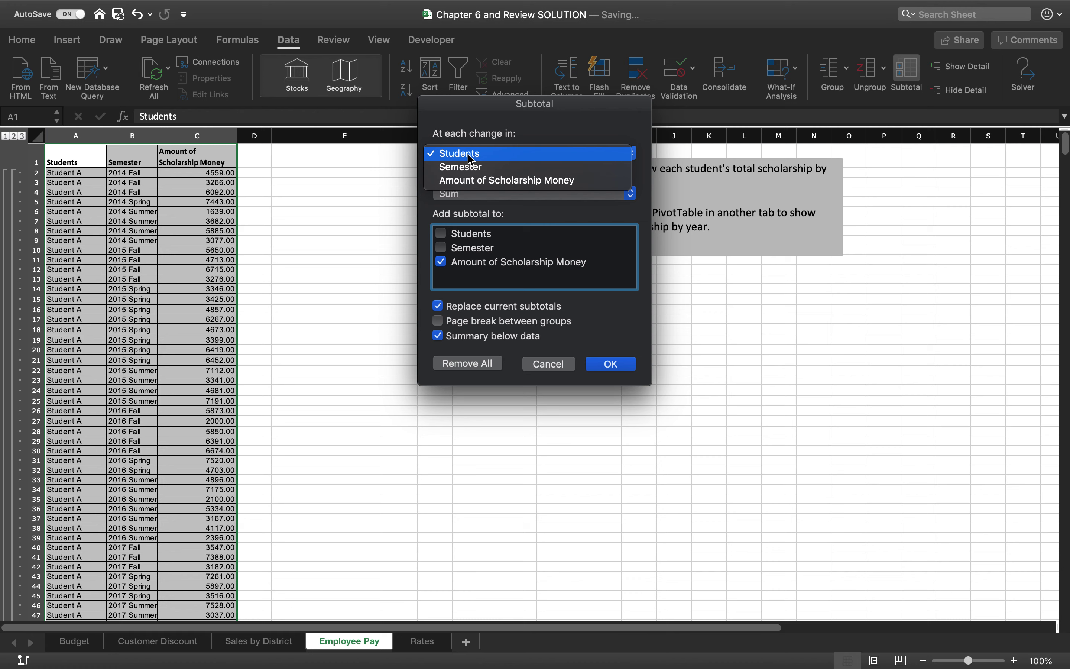
left_click(462, 164)
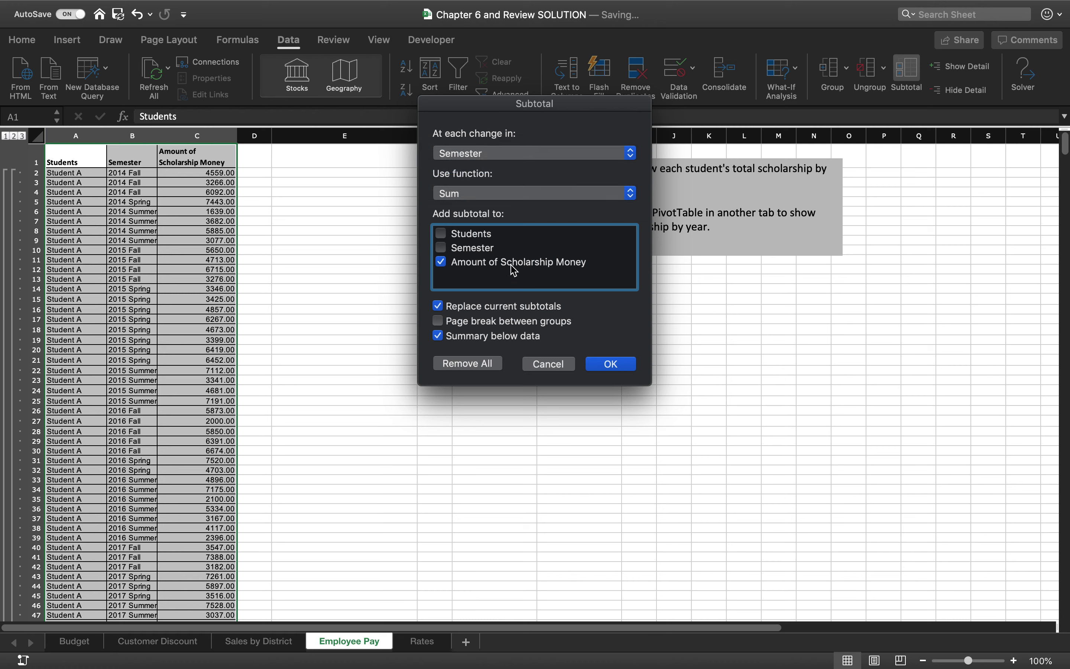
left_click(437, 306)
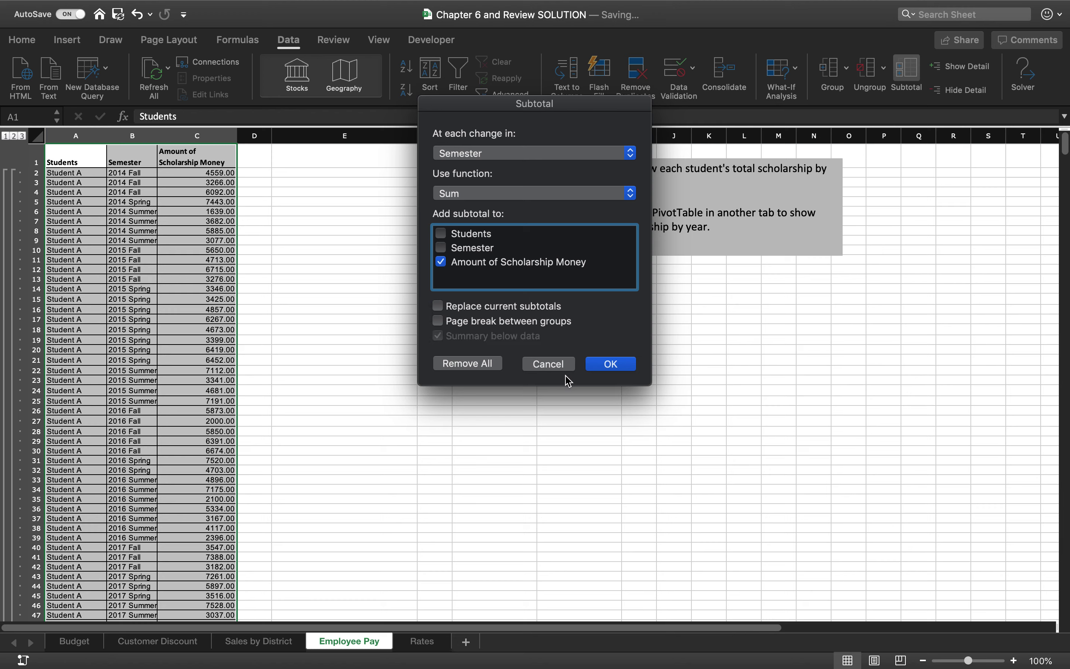
left_click(625, 365)
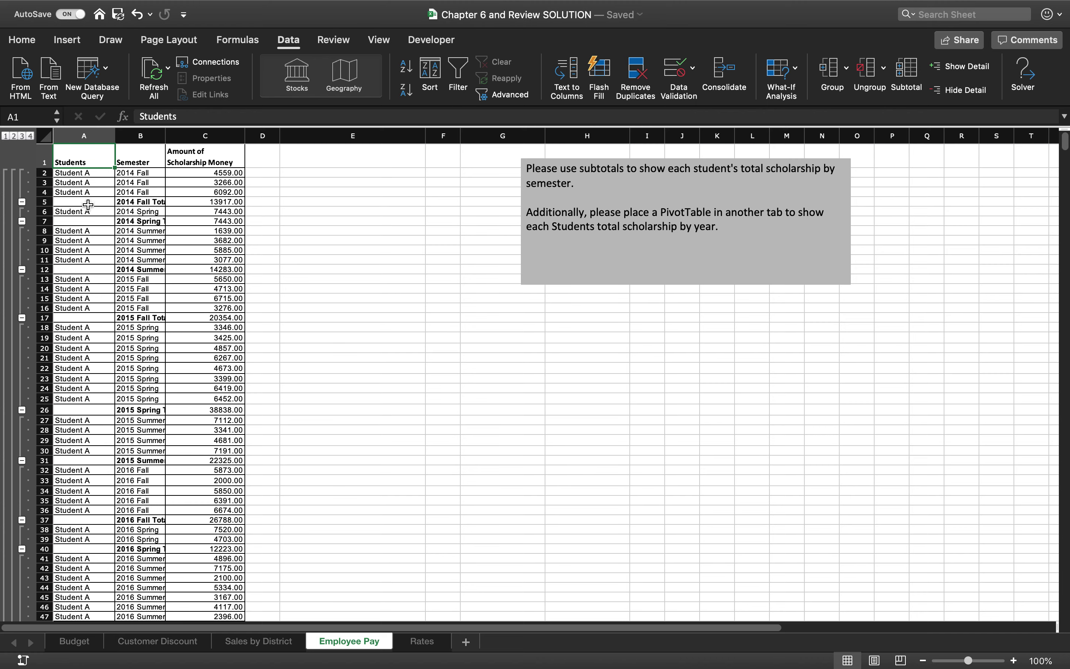
left_click(22, 136)
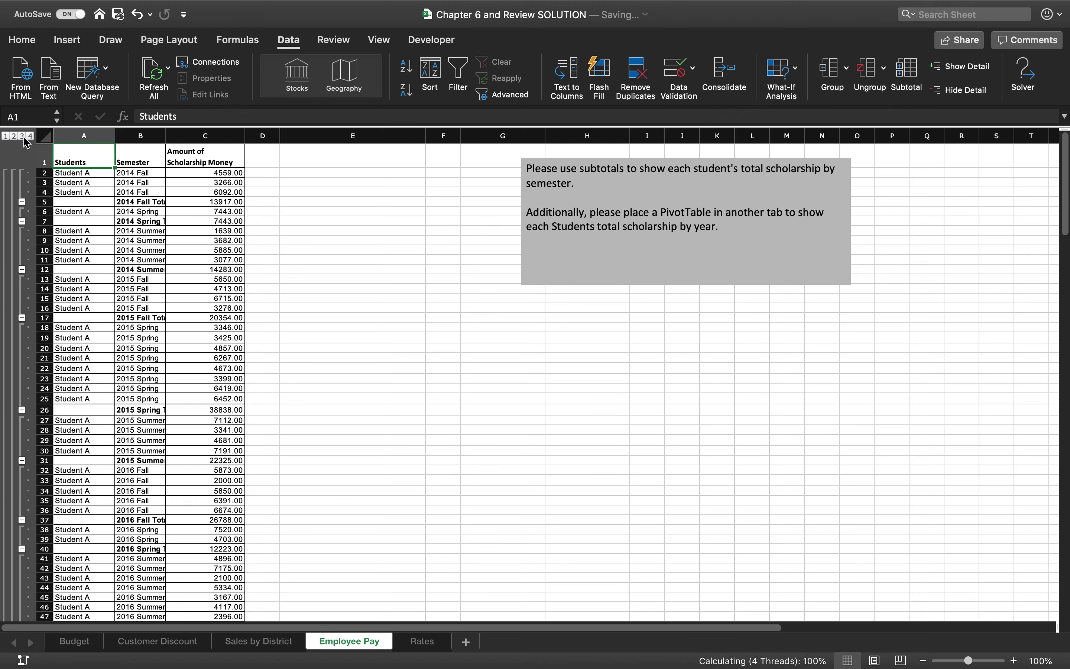
scroll(82, 245, "down", 5)
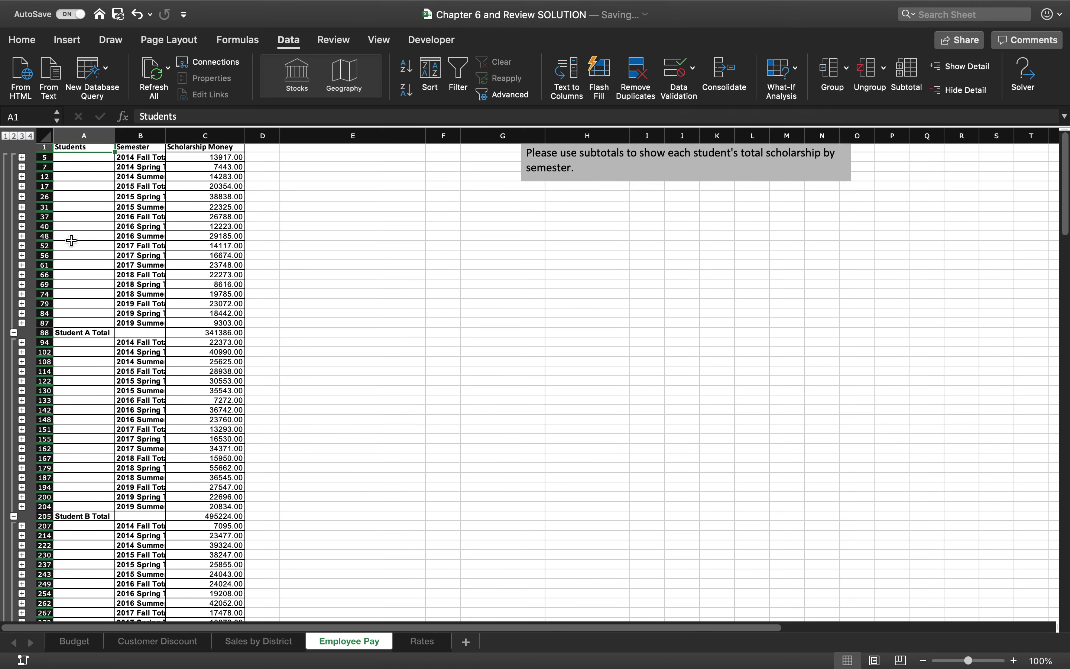
scroll(82, 246, "up", 3)
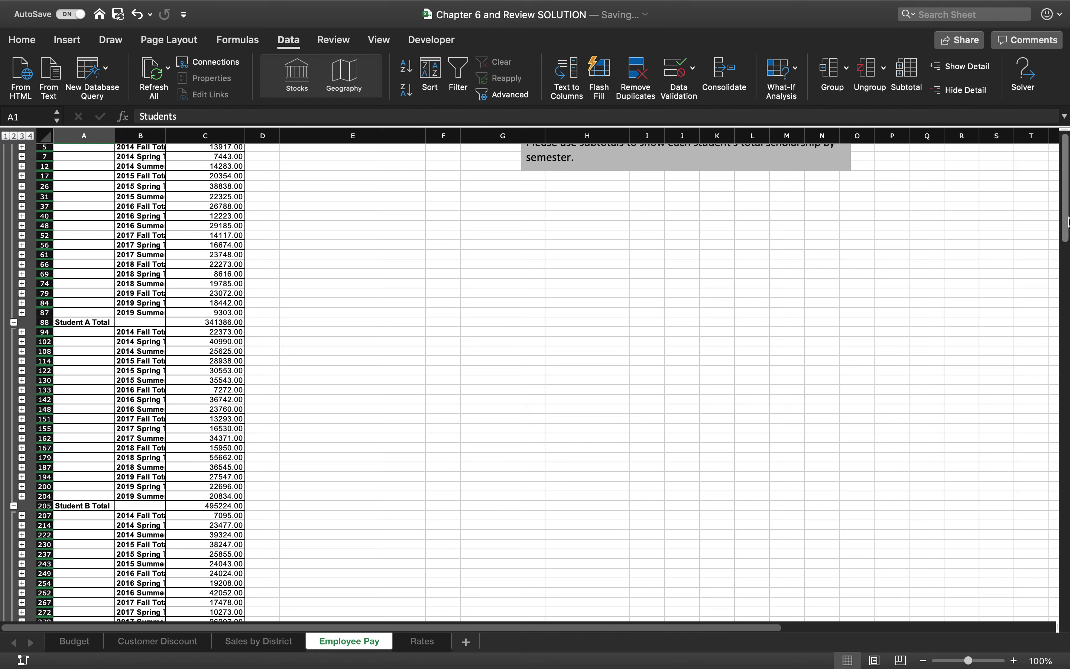
scroll(1067, 221, "up", 3)
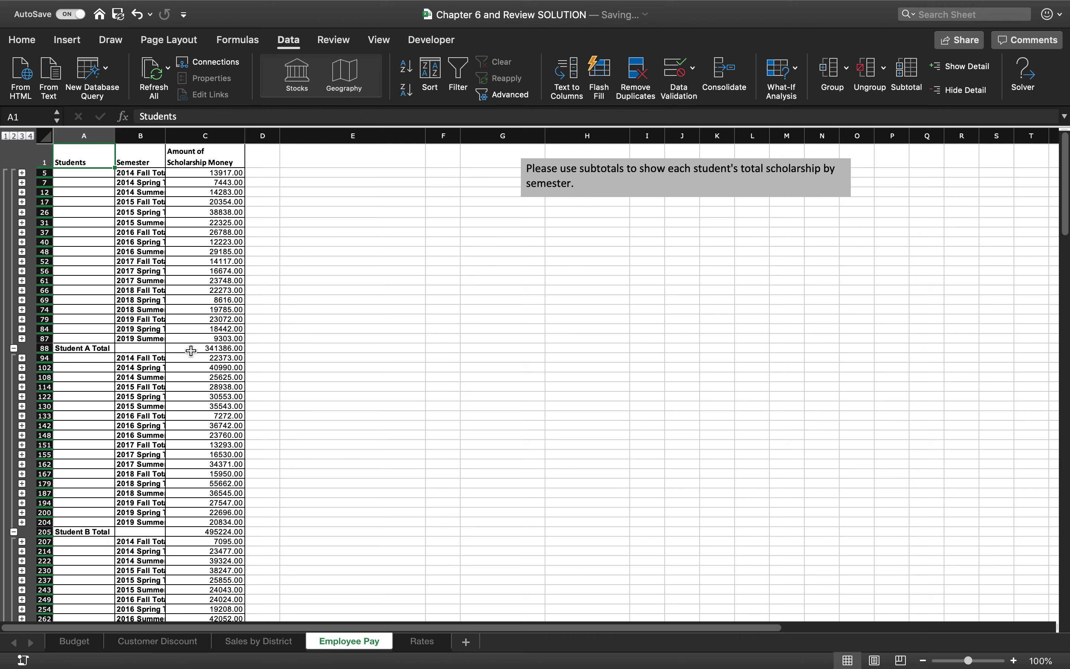
left_click(14, 136)
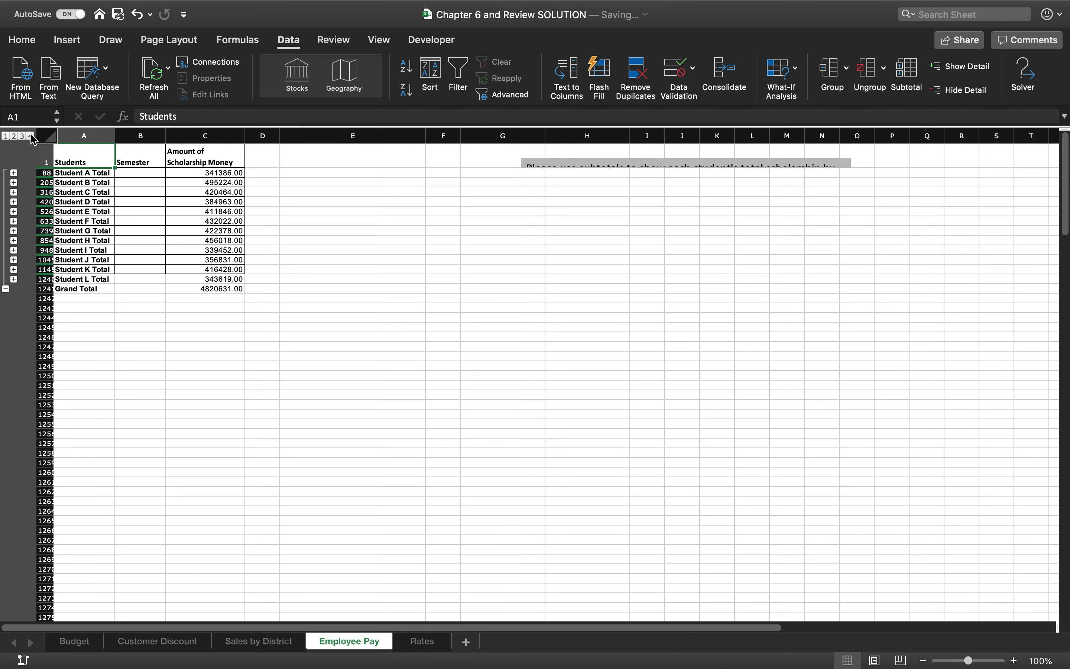
left_click(30, 137)
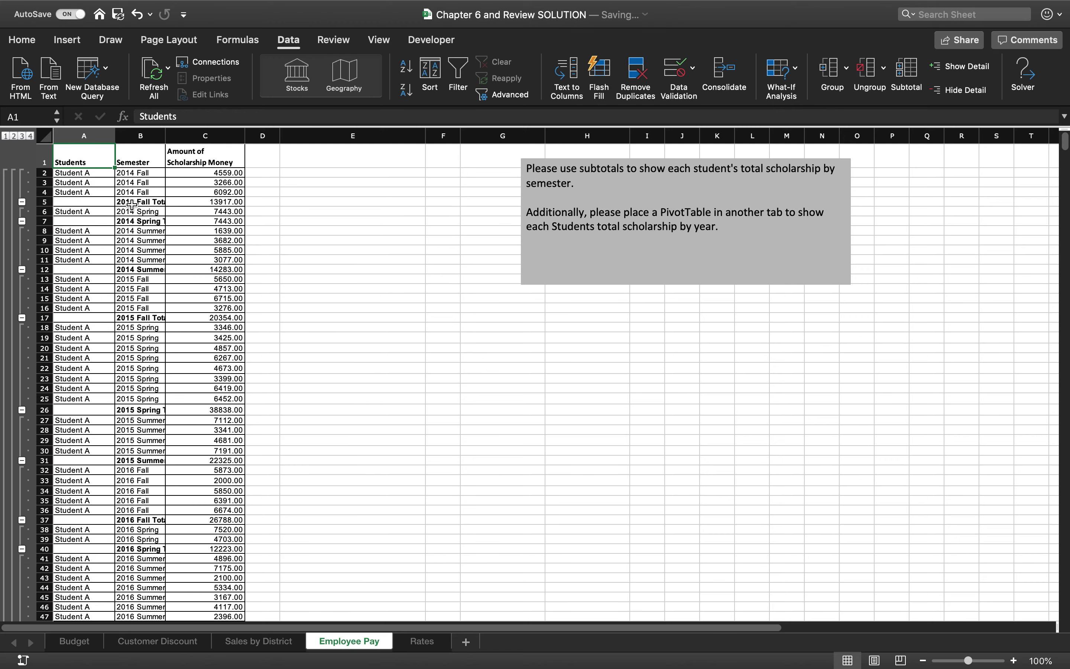
Remove all subtotals from the scholarship table with Remove All, then click B7.
left_click(911, 76)
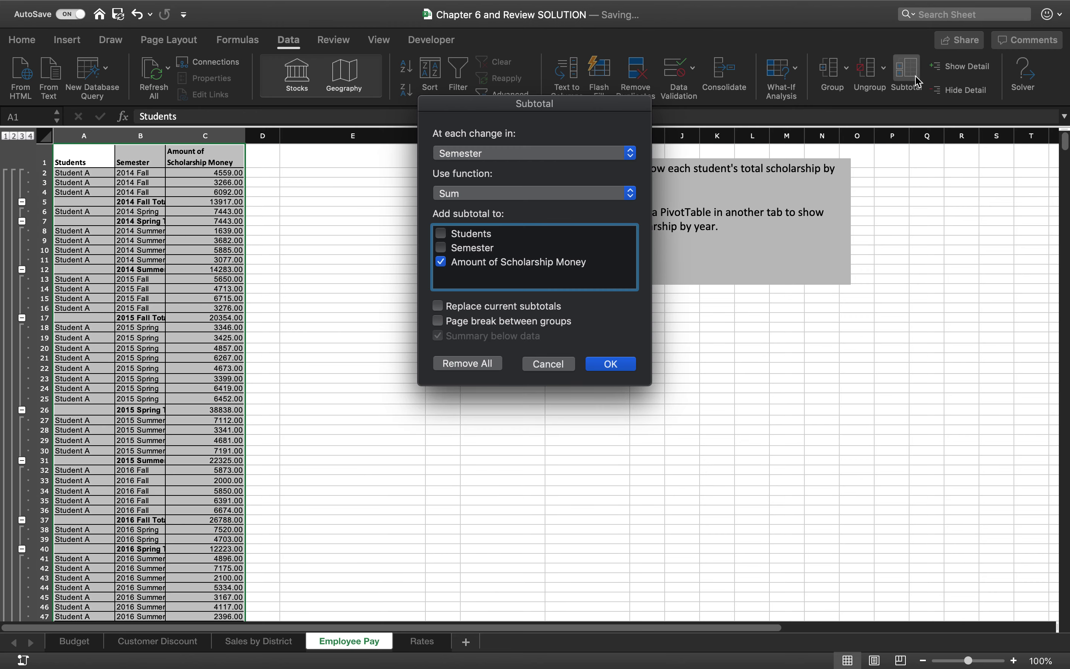
left_click(462, 363)
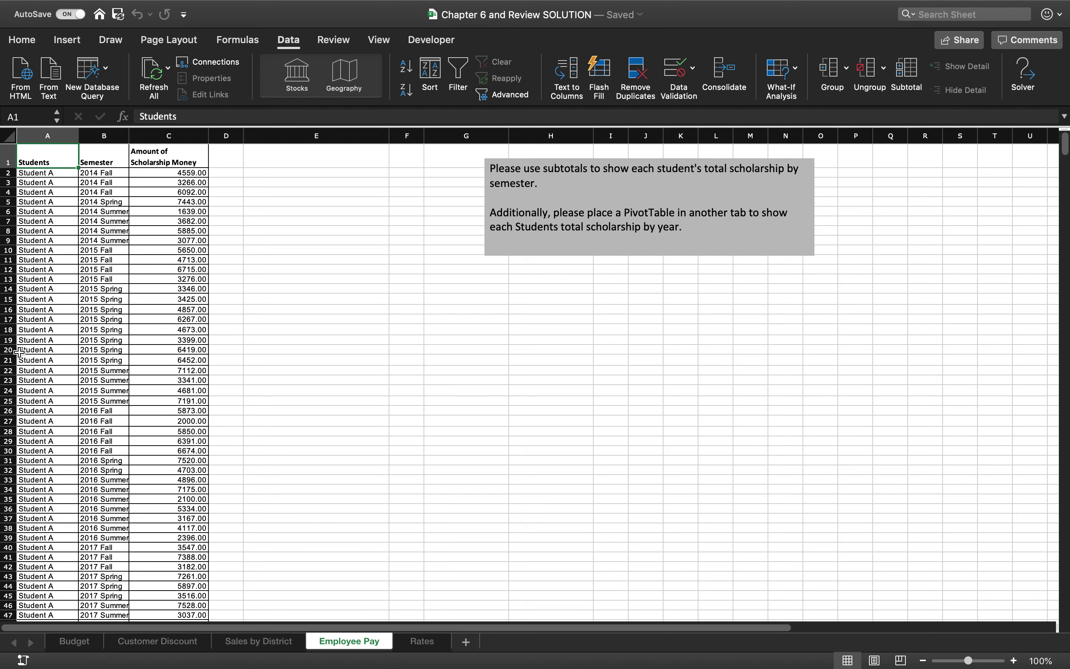
left_click(93, 220)
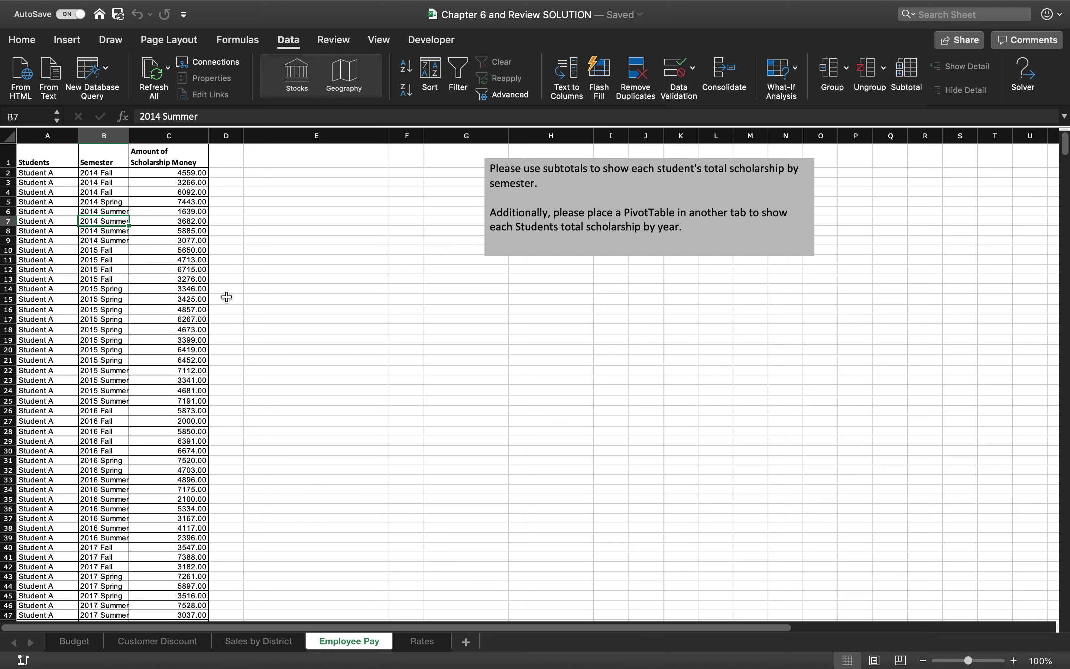
Copy the Employee Pay sheet as Employee Pay (2), place it before Rates, and return to Employee Pay.
right_click(357, 644)
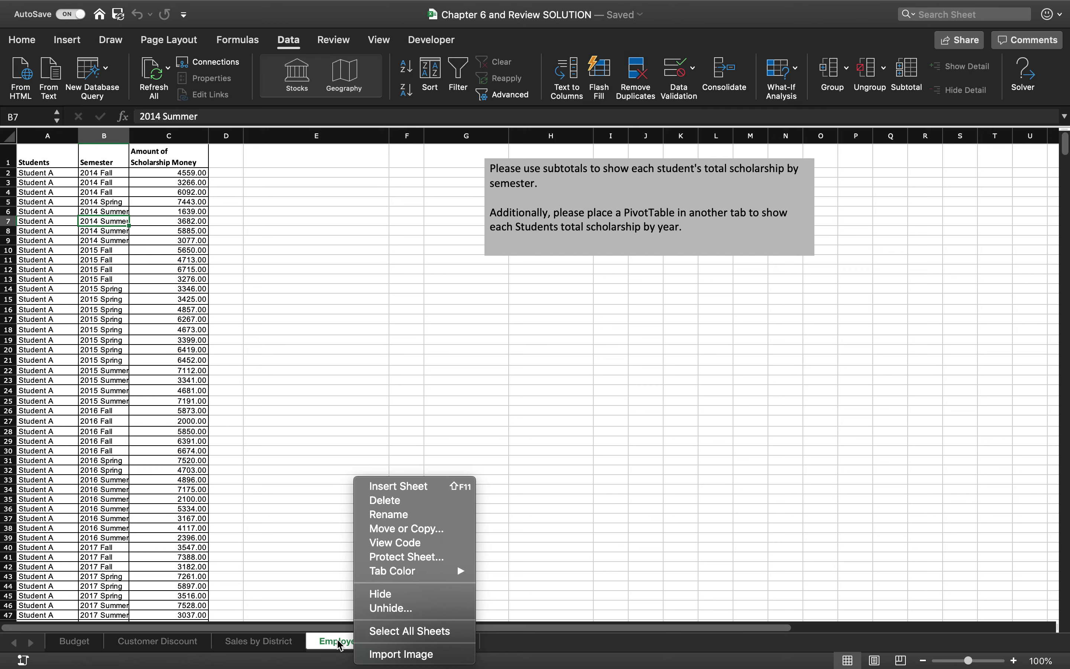
left_click(397, 530)
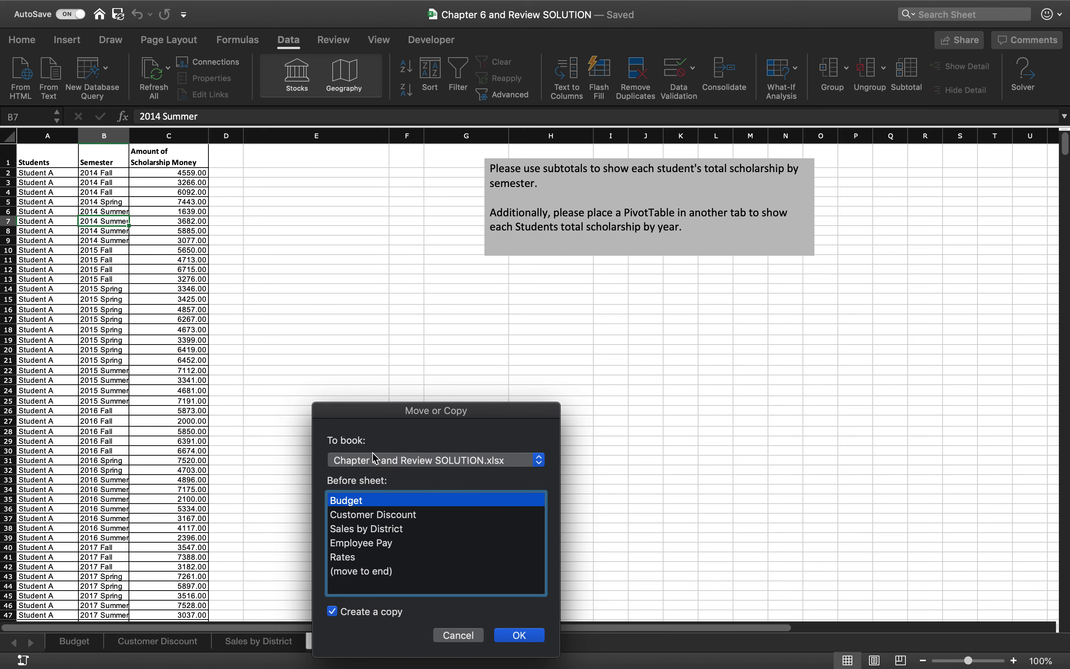
left_click(524, 635)
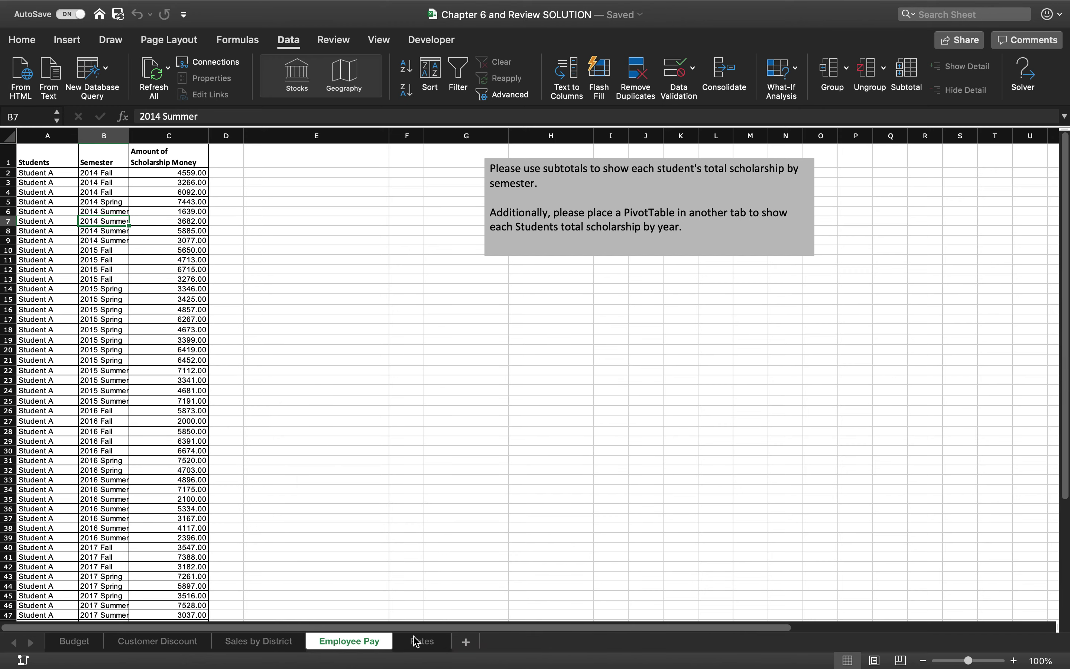
left_click_drag(96, 648, 428, 649)
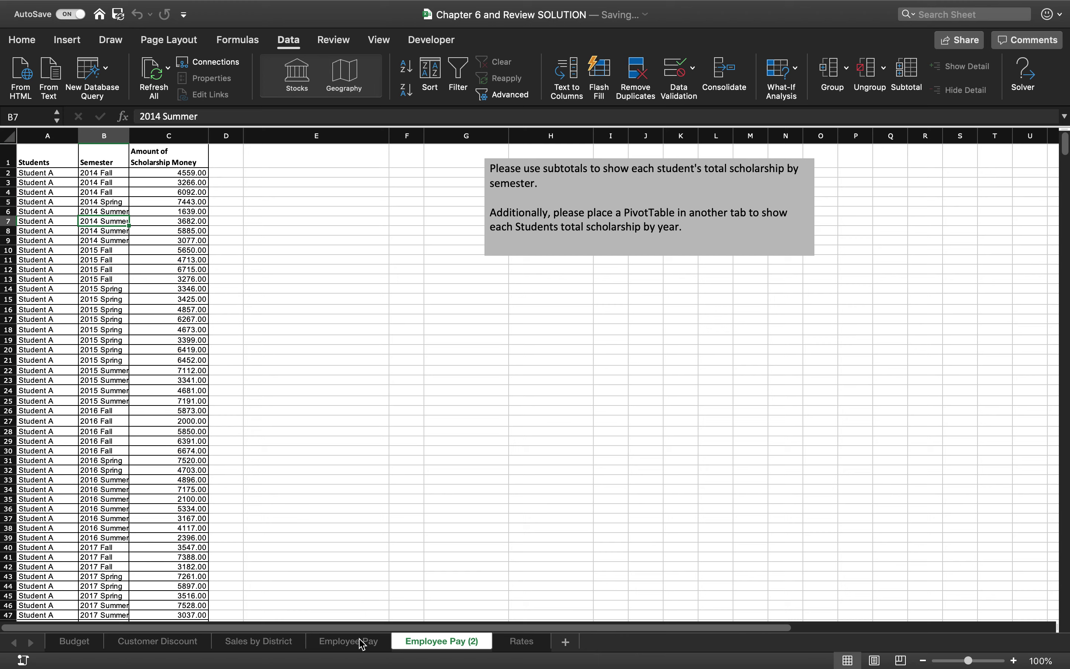
left_click(348, 648)
left_click(102, 318)
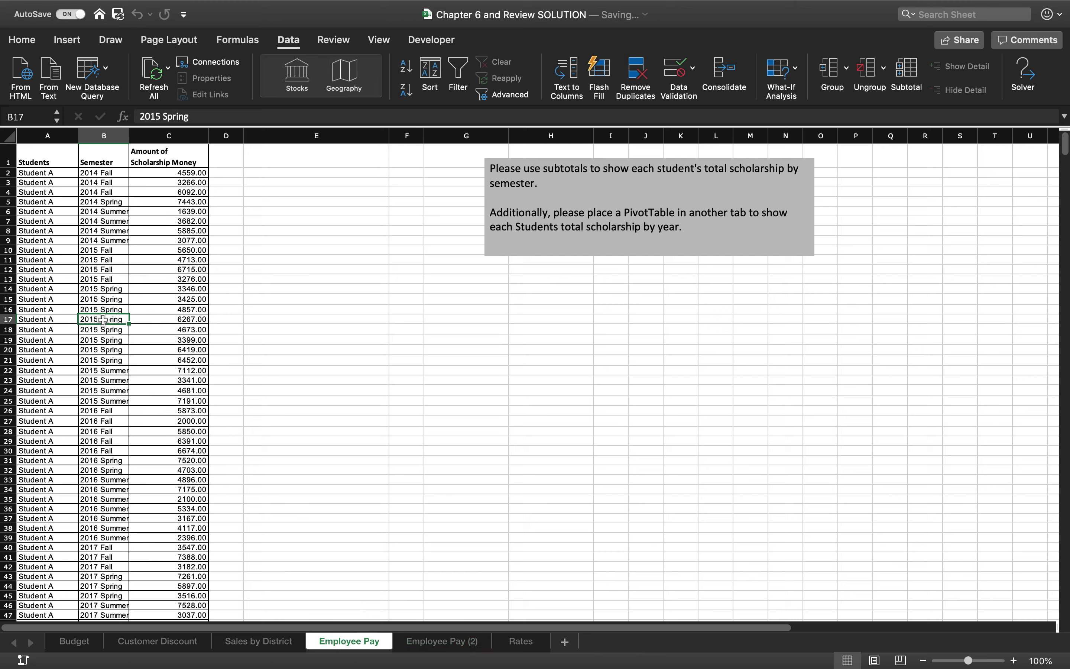